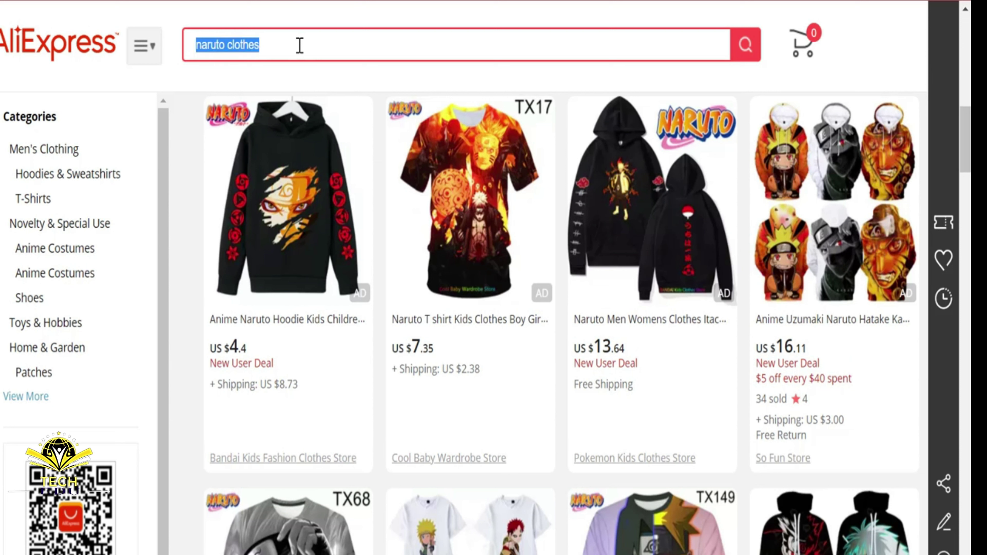
- Search AliExpress for "Naruto figurines"
right_click(300, 46)
click(372, 138)
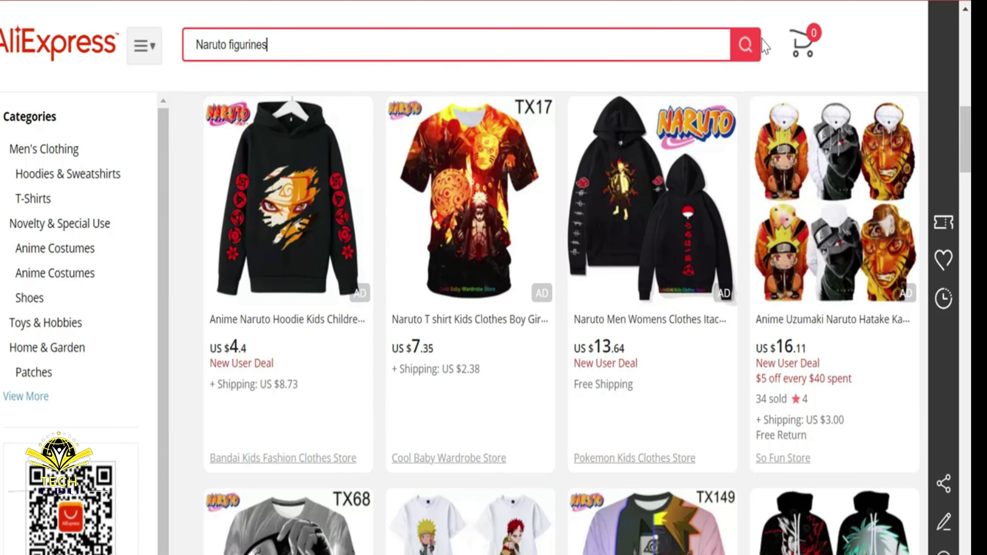
click(744, 48)
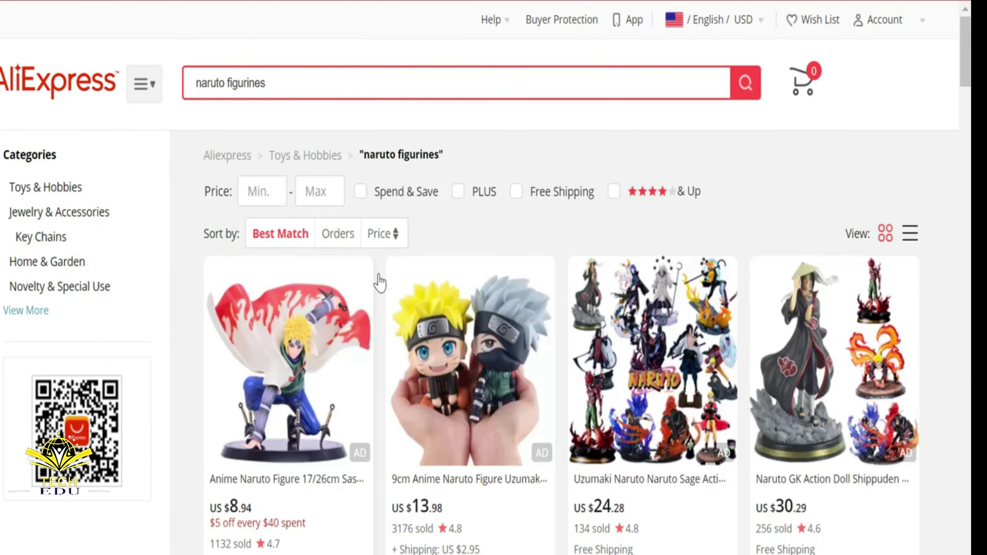
- Open the Uzumaki Naruto Sage figures and the Naruto GK Action Doll listings from the first result row in new tabs
scroll(684, 280, down, 3)
scroll(685, 280, down, 3)
scroll(709, 247, up, 5)
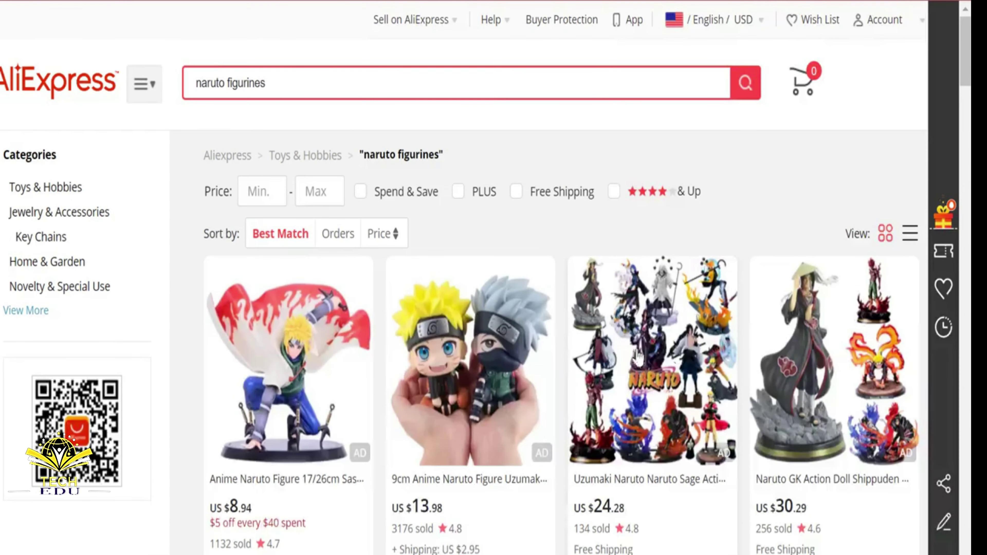
right_click(613, 350)
key(Escape)
right_click(634, 381)
click(724, 25)
right_click(787, 406)
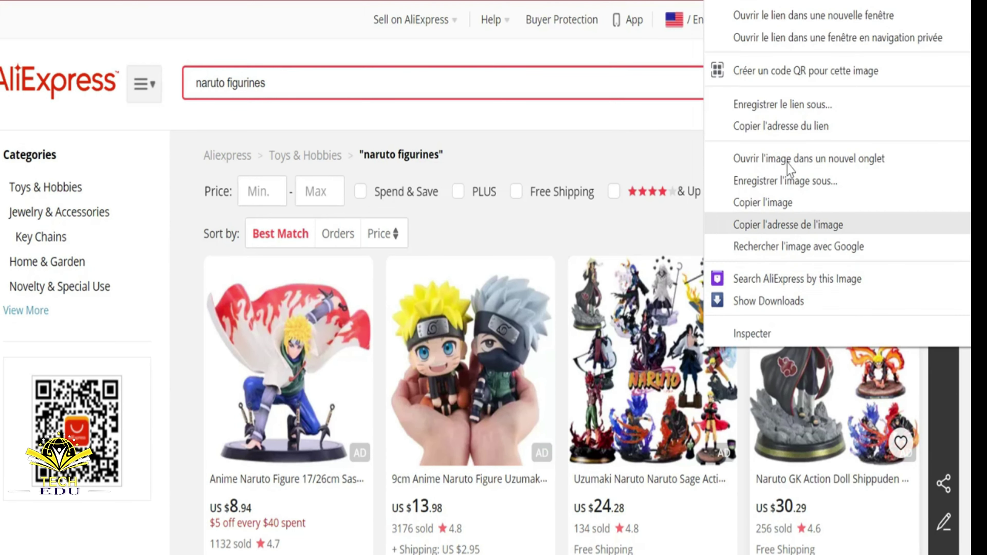
click(758, 7)
- Open the Naruto Shippuden Anime Model and the Naruto GK Action Figure listings in new tabs
scroll(543, 287, down, 6)
scroll(543, 288, down, 2)
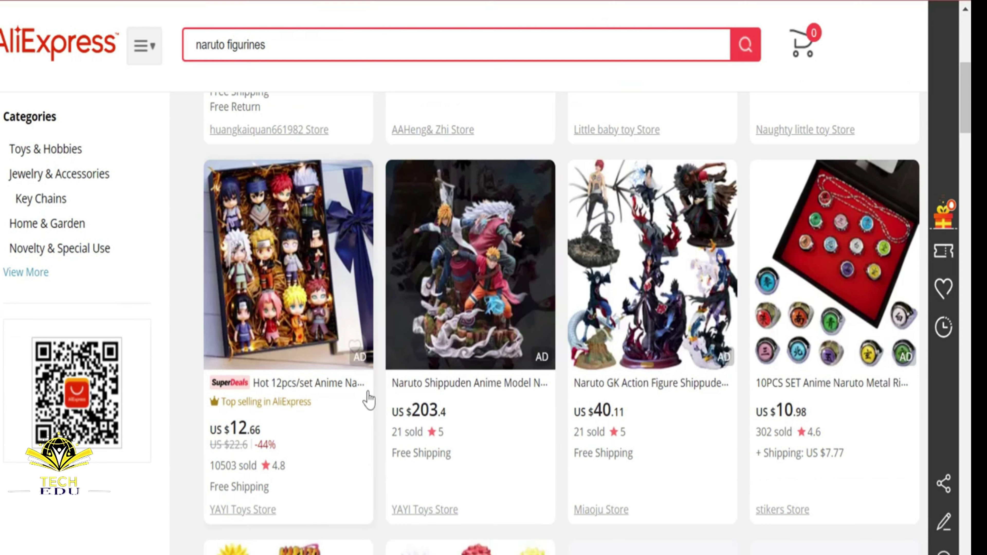
right_click(459, 215)
click(549, 229)
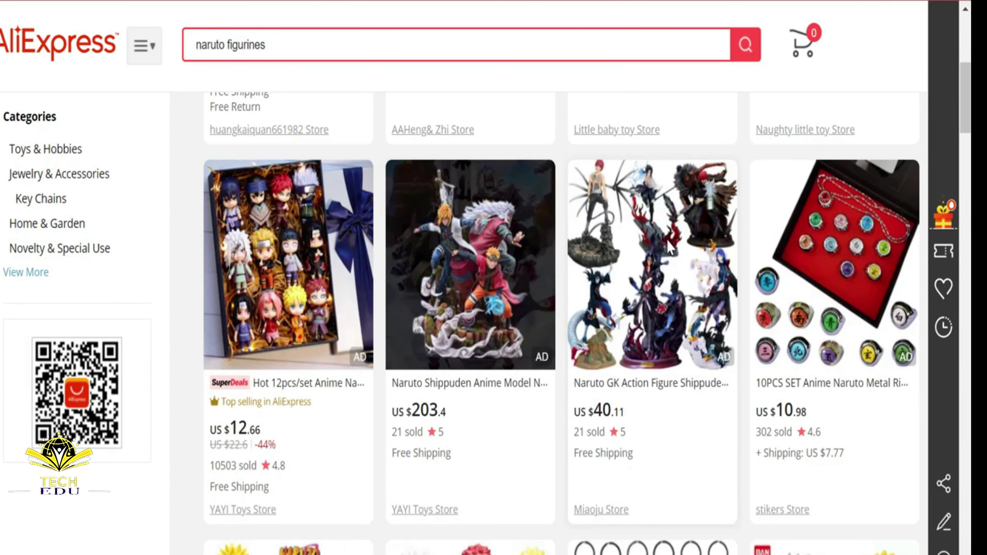
right_click(666, 213)
click(690, 229)
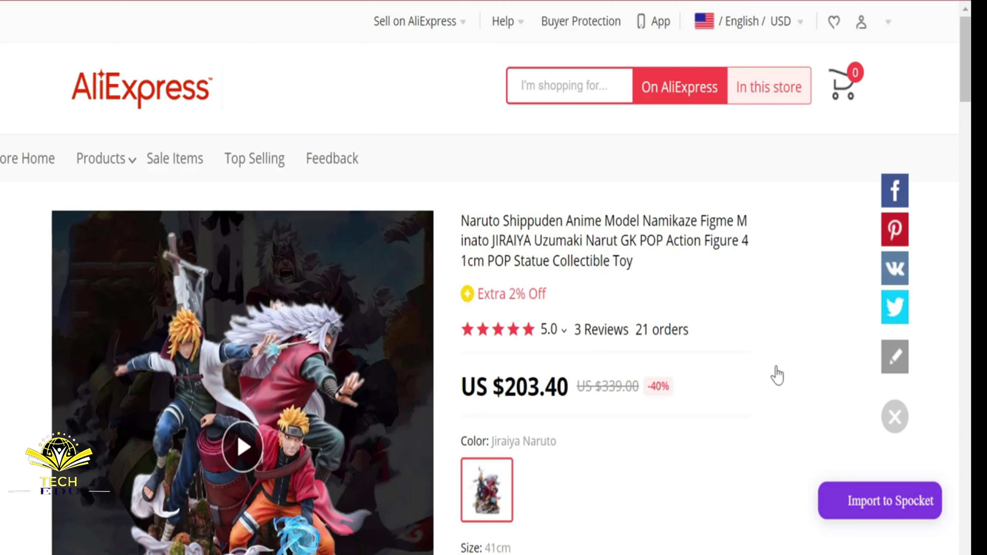
- Import the four opened Naruto figure listings to Spocket, one product page after another
click(857, 514)
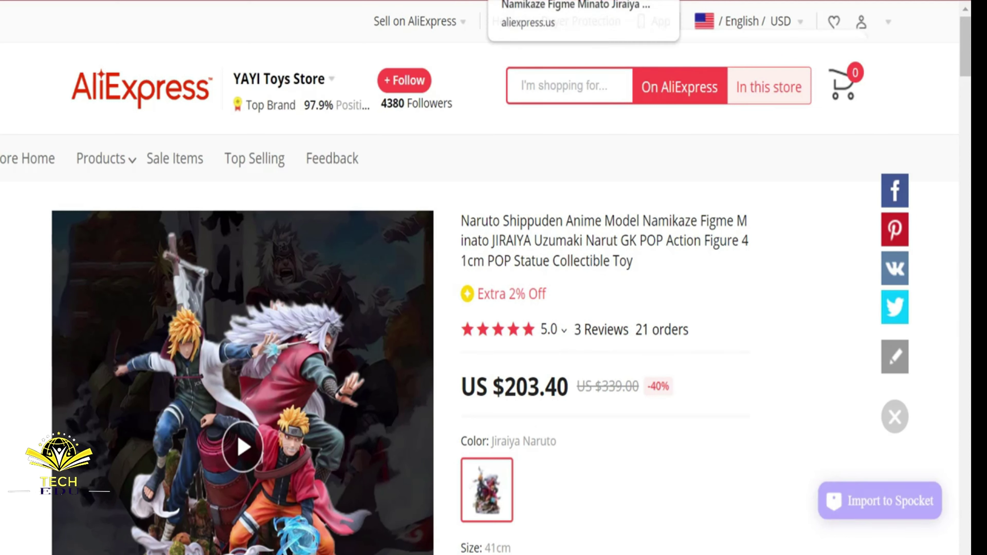
click(489, 4)
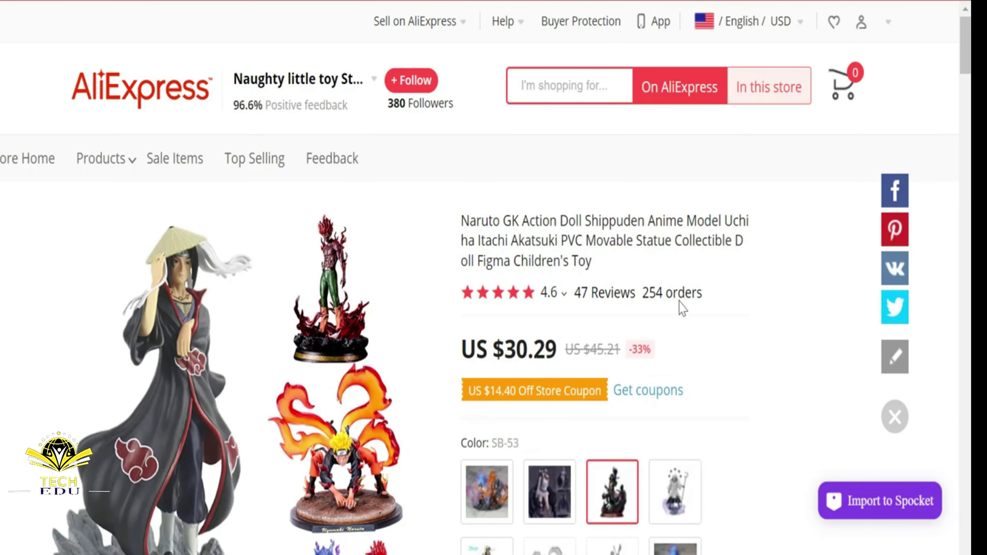
click(865, 505)
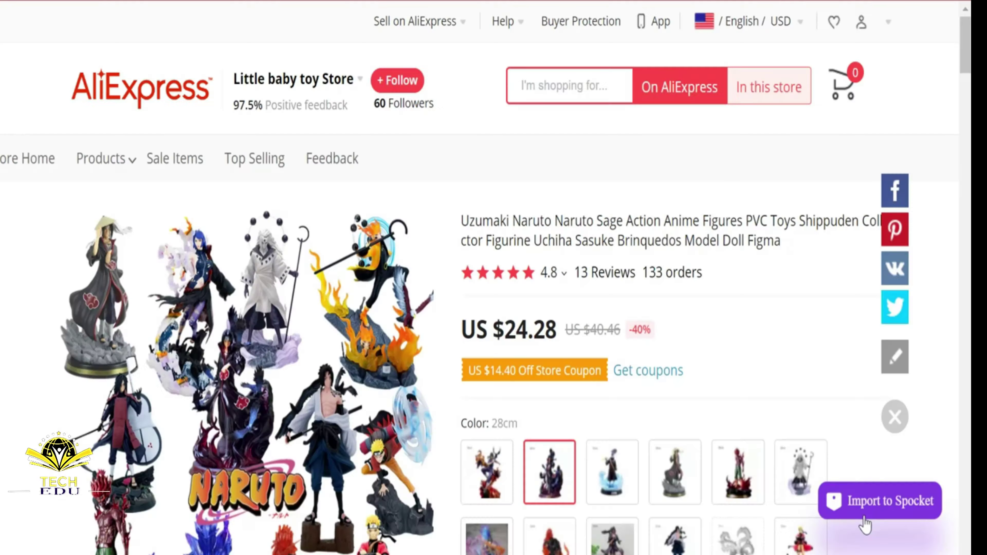
click(870, 508)
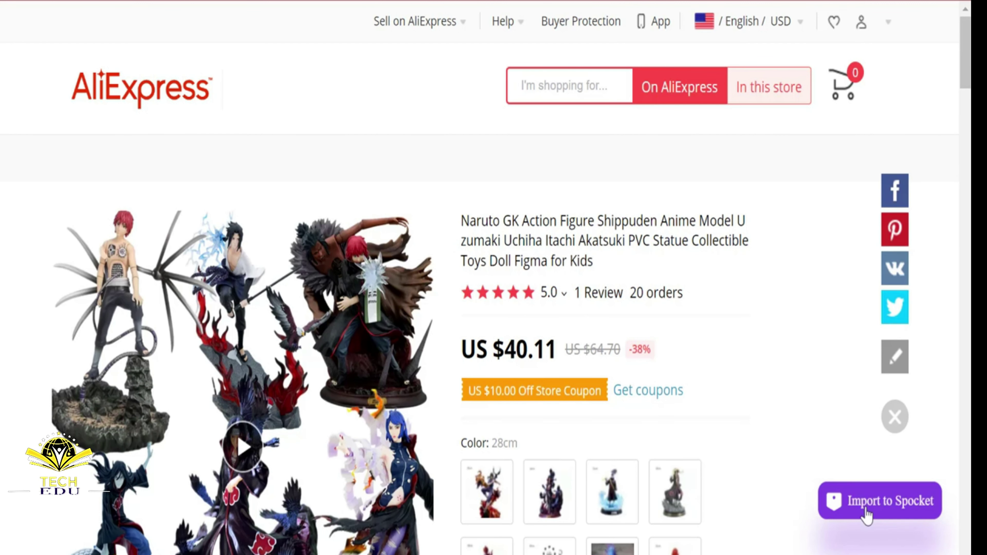
click(855, 504)
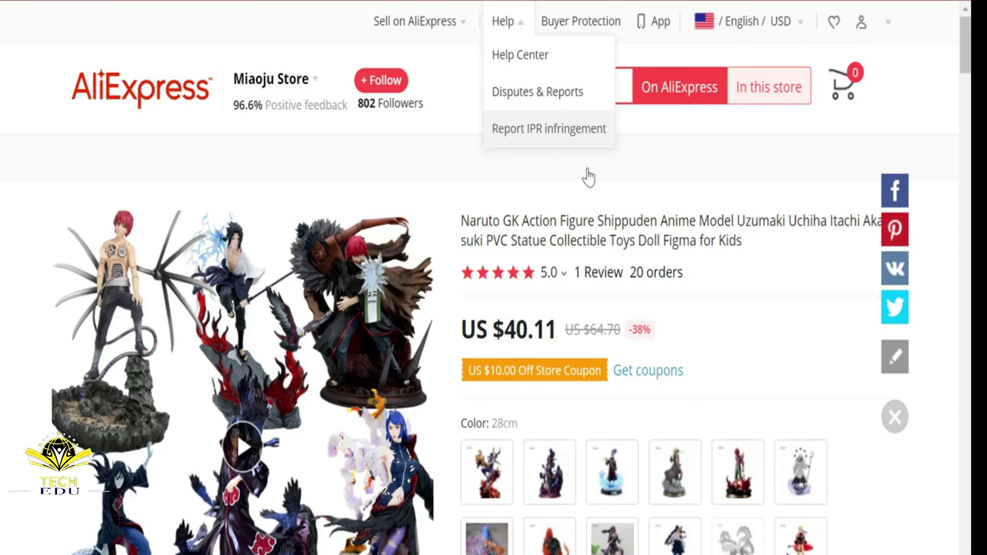
- Open the US $11.88 Naruto figure from Miaoju Store's product row in a new tab and import it to Spocket
scroll(962, 330, down, 10)
scroll(952, 349, down, 10)
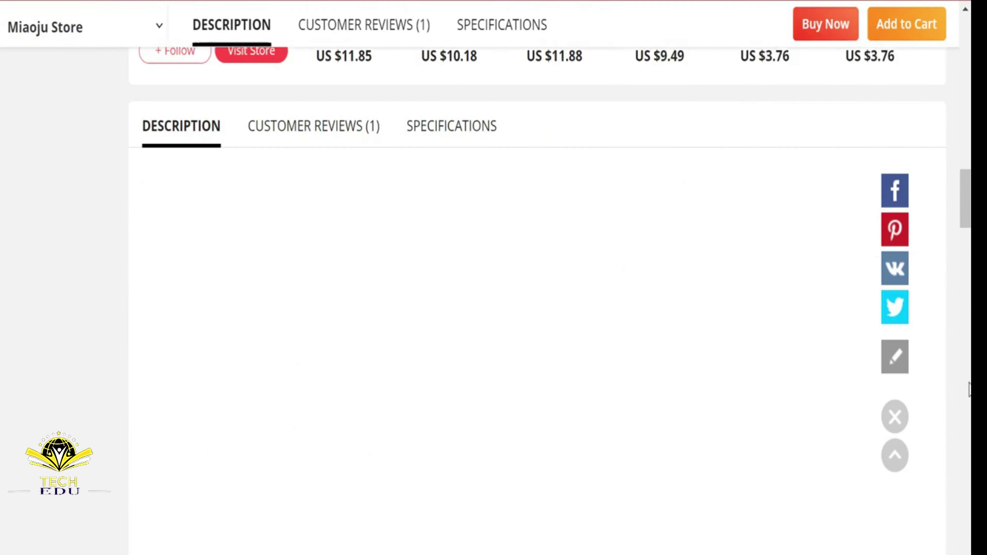
scroll(952, 358, up, 4)
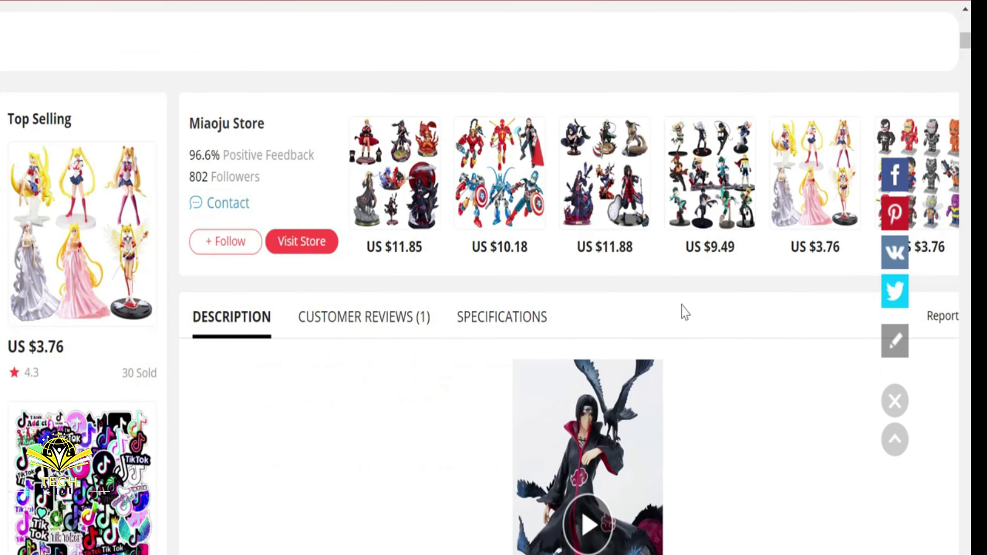
right_click(605, 178)
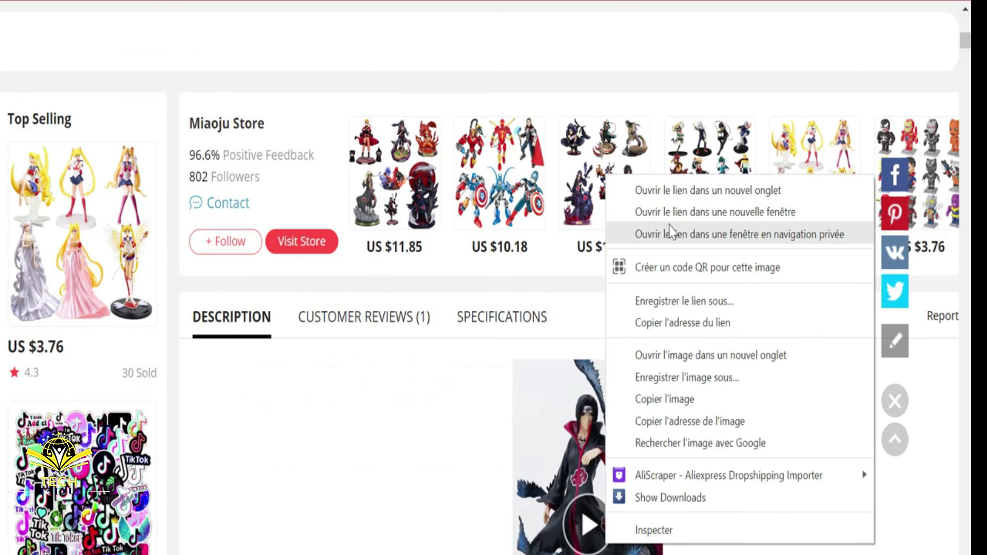
click(675, 191)
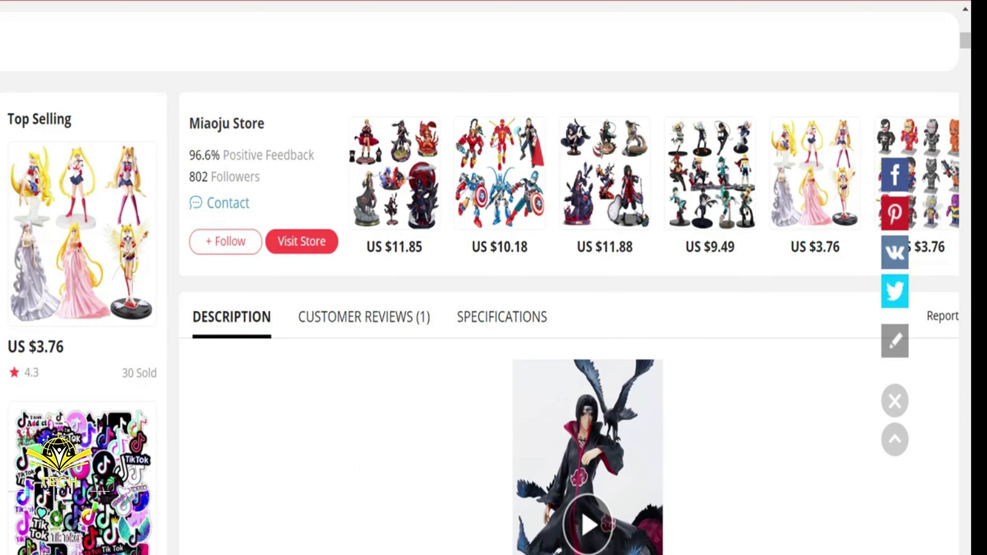
click(486, 0)
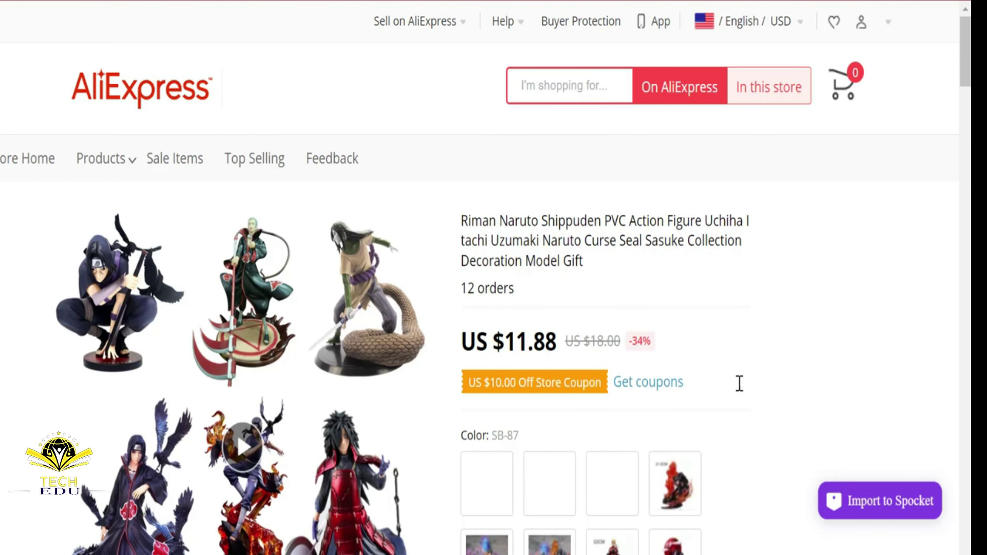
click(869, 504)
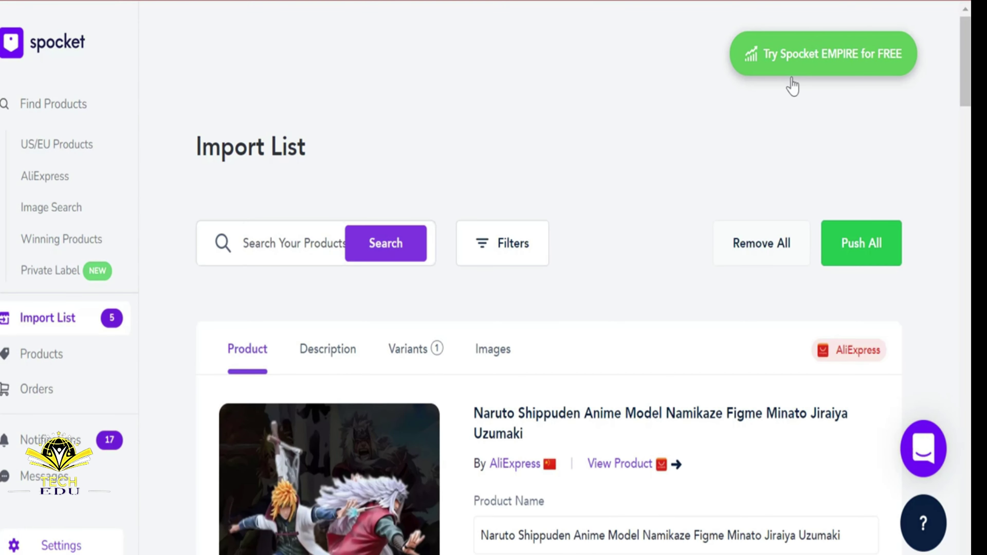
- Display the variants of the Naruto Shippuden Anime Model in Spocket's import list and collapse the Get Started guide
drag(965, 41, 952, 75)
click(426, 131)
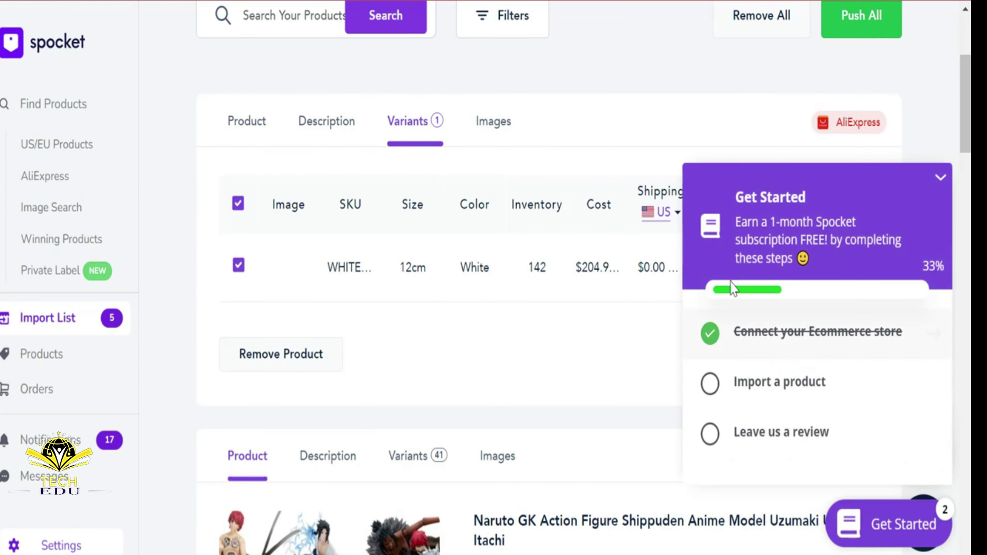
click(940, 178)
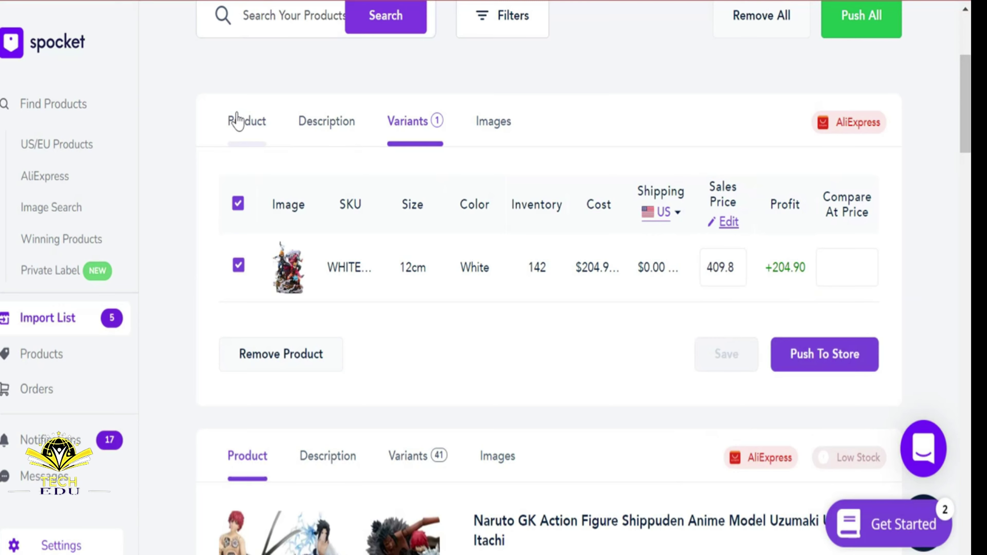
- Return to the Naruto Shippuden Anime Model's product details and select Naruto figurines as its collection
click(237, 119)
drag(966, 102, 968, 140)
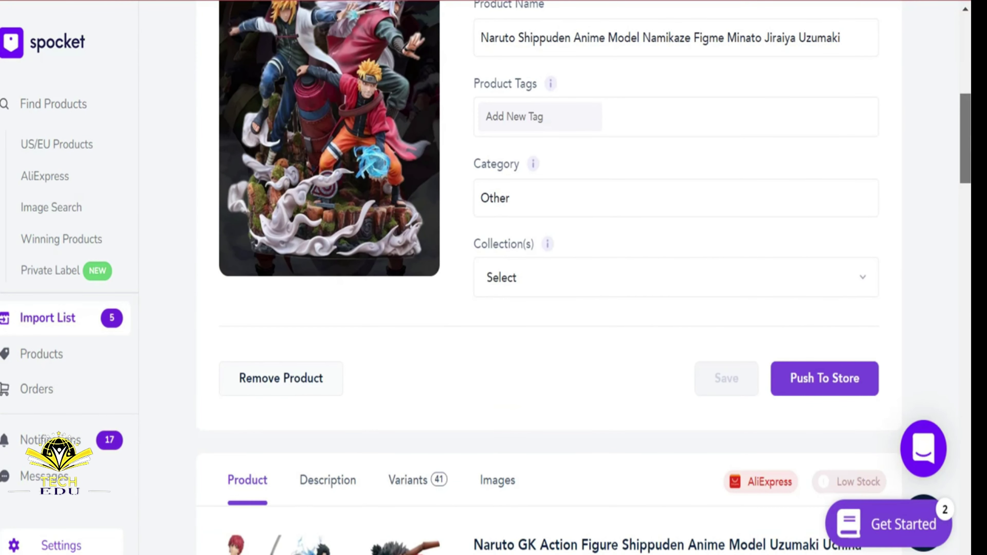
scroll(968, 140, up, 2)
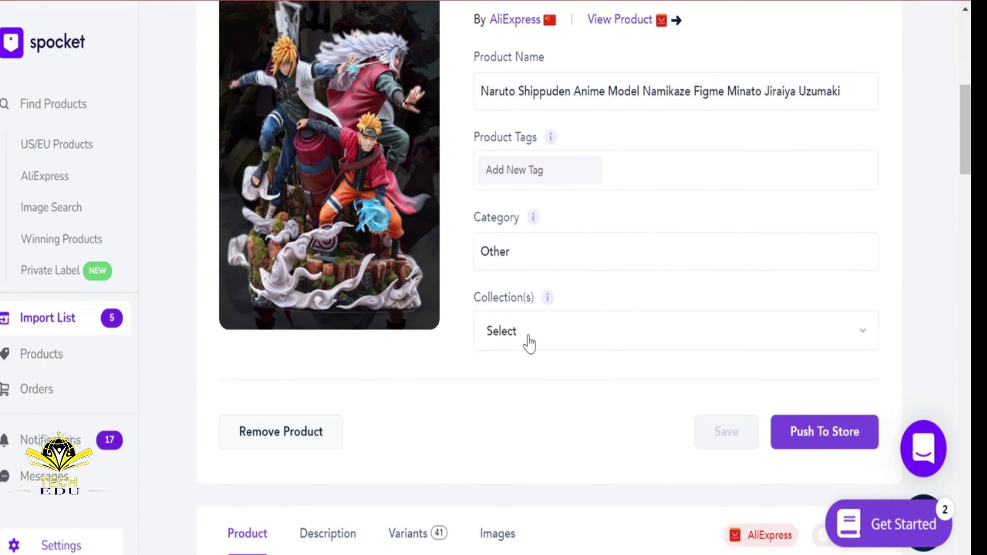
click(529, 342)
click(571, 428)
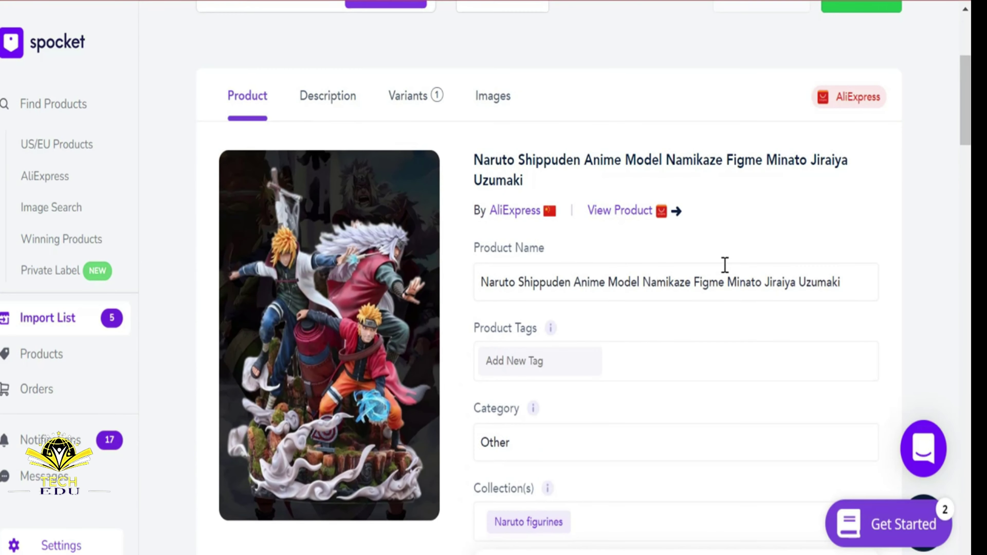
scroll(610, 315, down, 4)
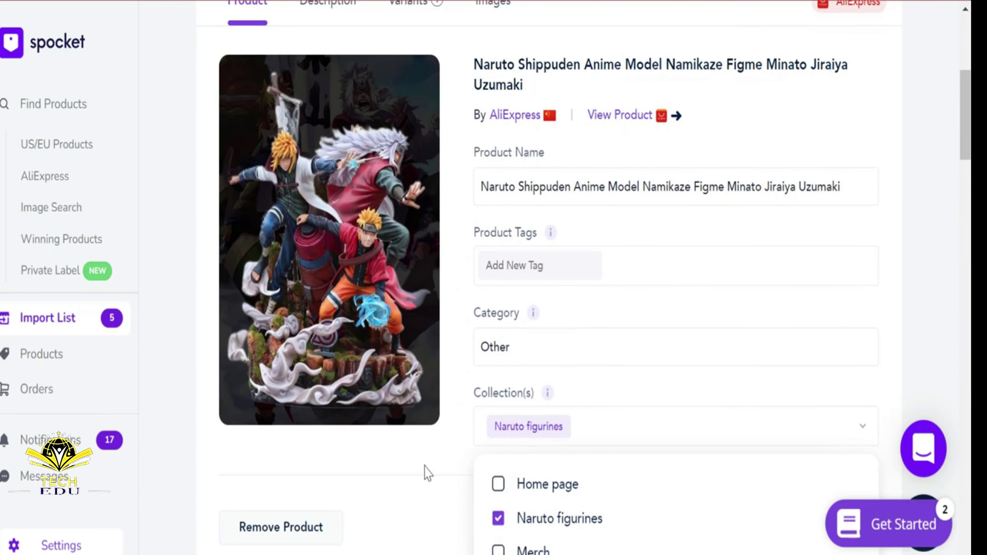
click(427, 473)
scroll(797, 474, down, 3)
- Try to push the Naruto Shippuden Anime Model to the store and start connecting the AliExpress account
click(803, 443)
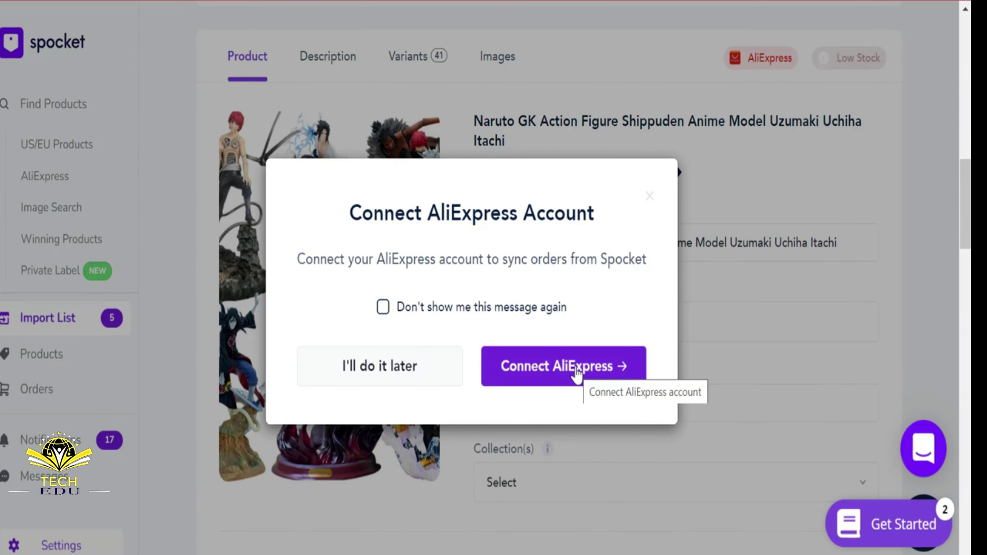
click(538, 377)
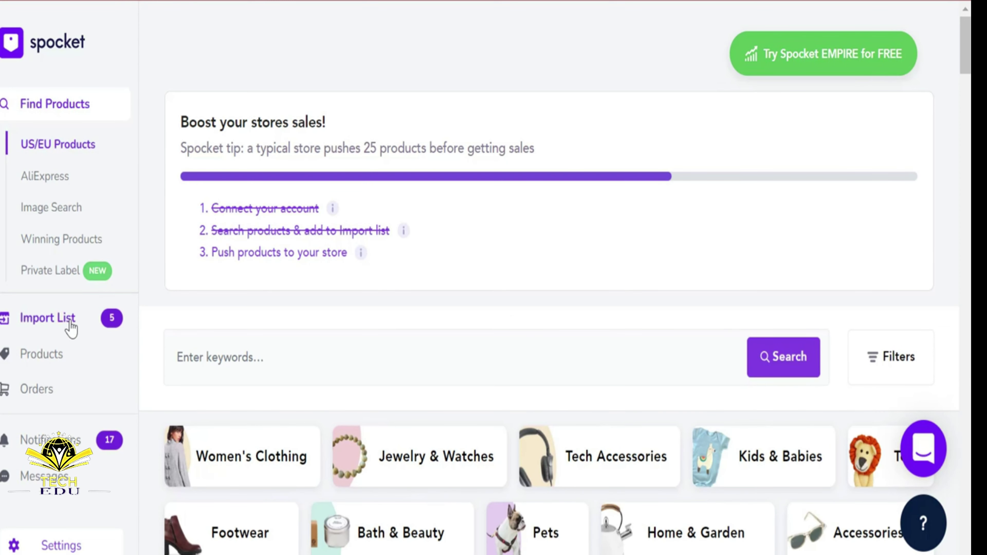
- Reopen the import list, assign the Naruto Shippuden Anime Model to the Naruto figurines collection, and push it to the store
click(109, 333)
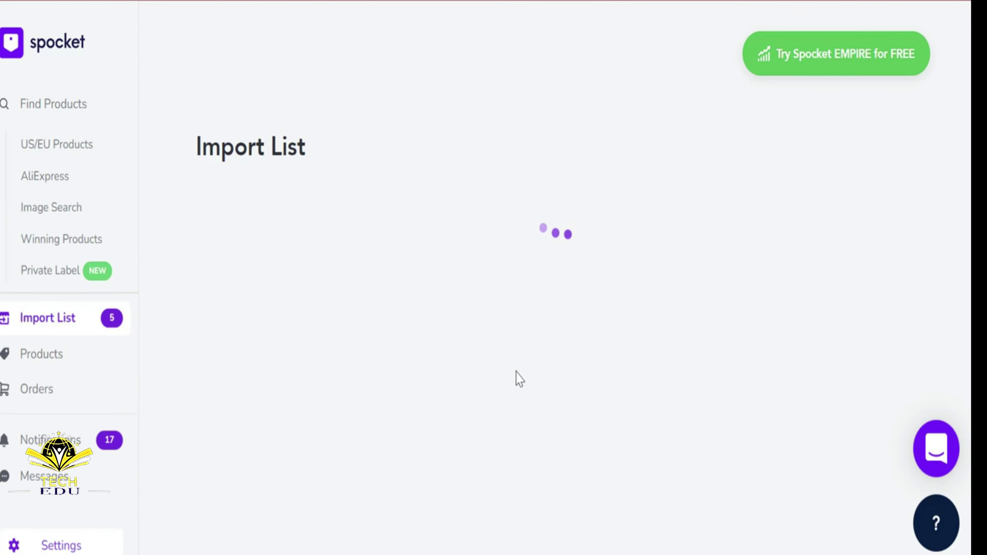
scroll(509, 304, down, 10)
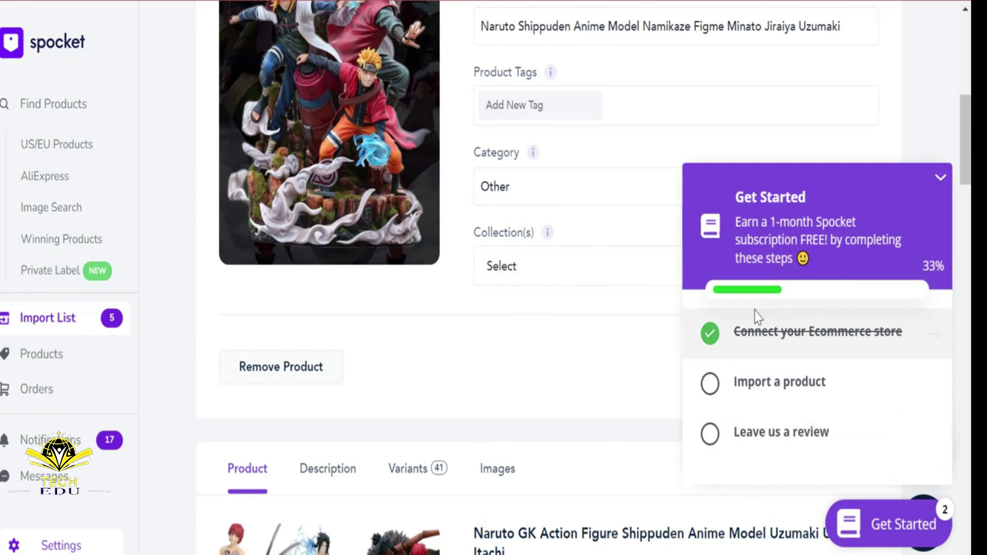
click(940, 178)
click(582, 282)
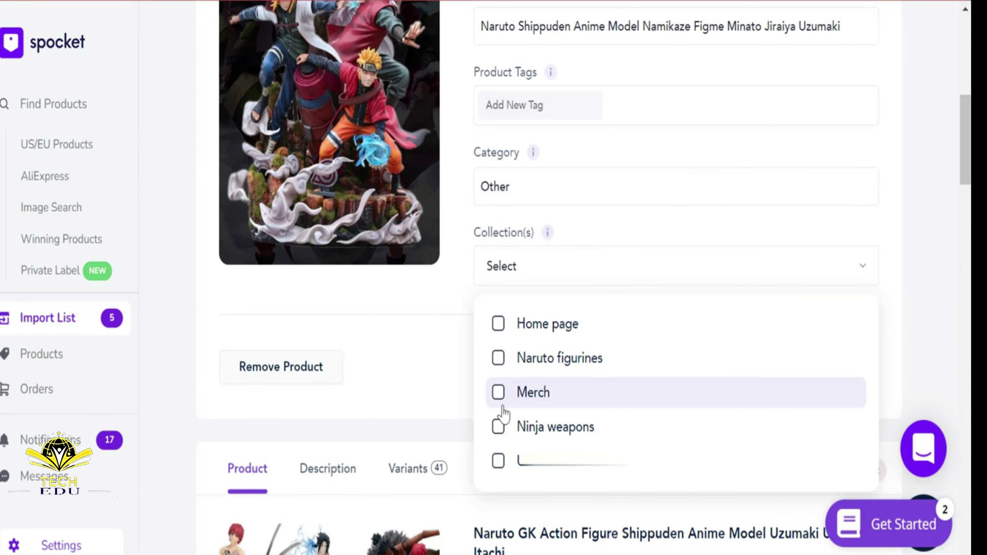
click(537, 359)
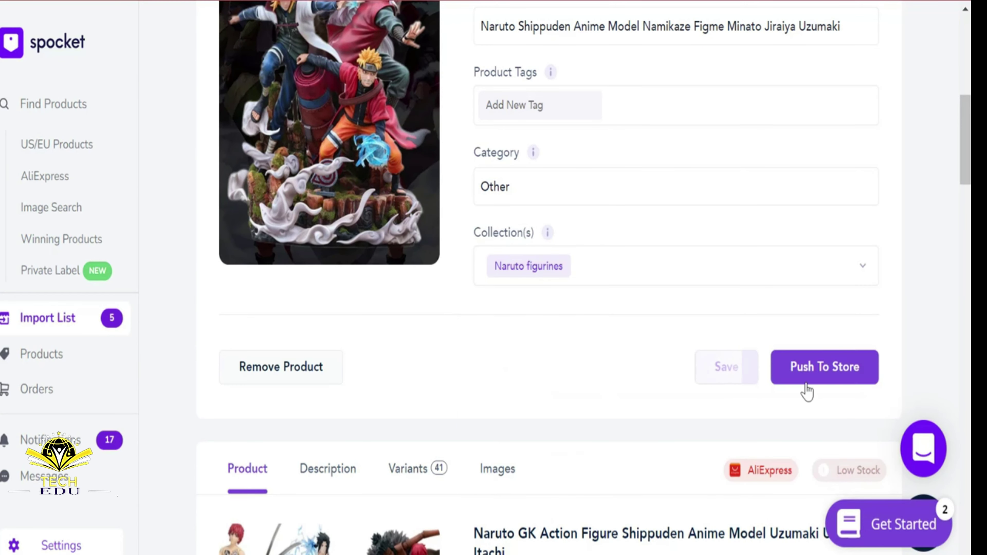
click(808, 379)
- Assign the Naruto GK Action Figure to the Naruto figurines collection and push it to the store
click(507, 403)
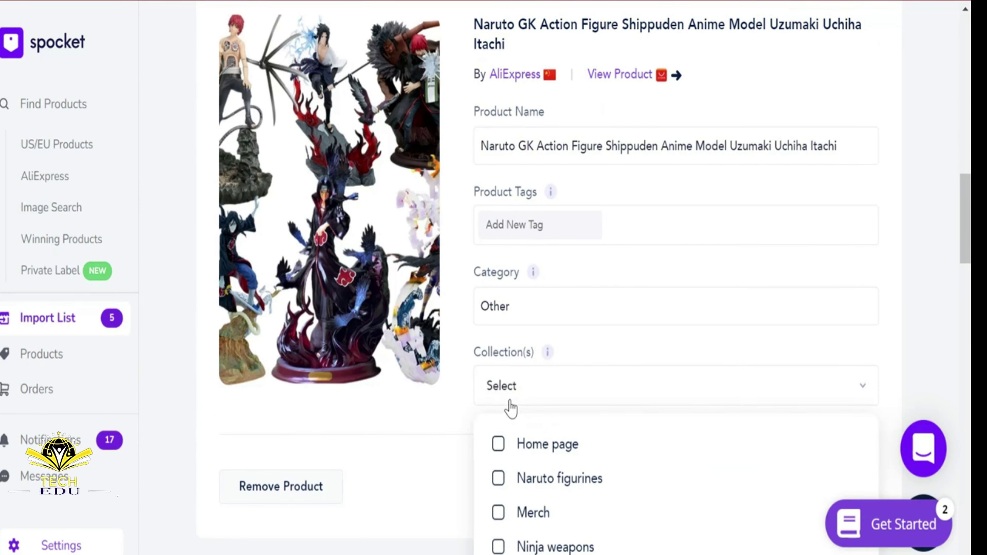
click(548, 484)
click(405, 432)
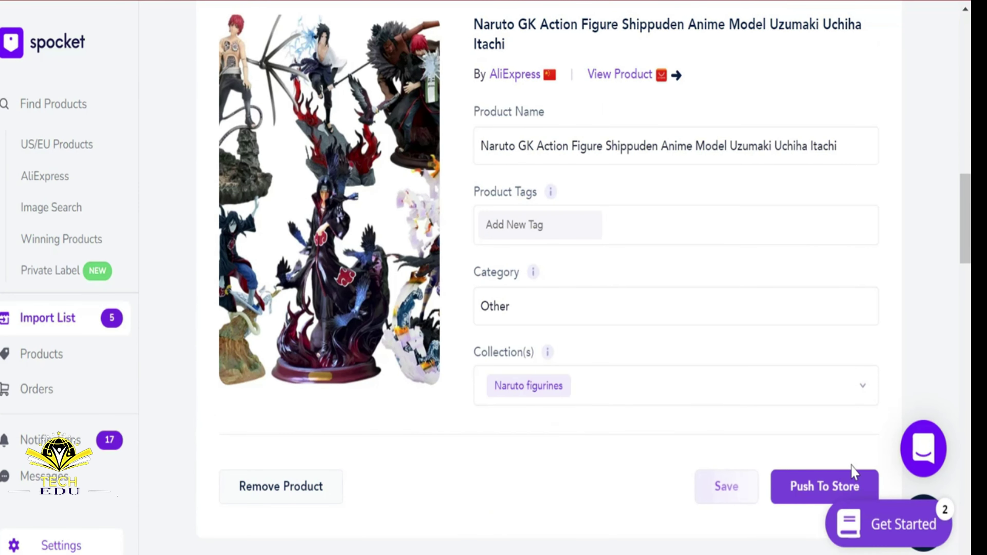
click(794, 497)
- Assign the Uzumaki Naruto Sage action figures to the Naruto figurines collection and push them to the store
scroll(636, 418, down, 5)
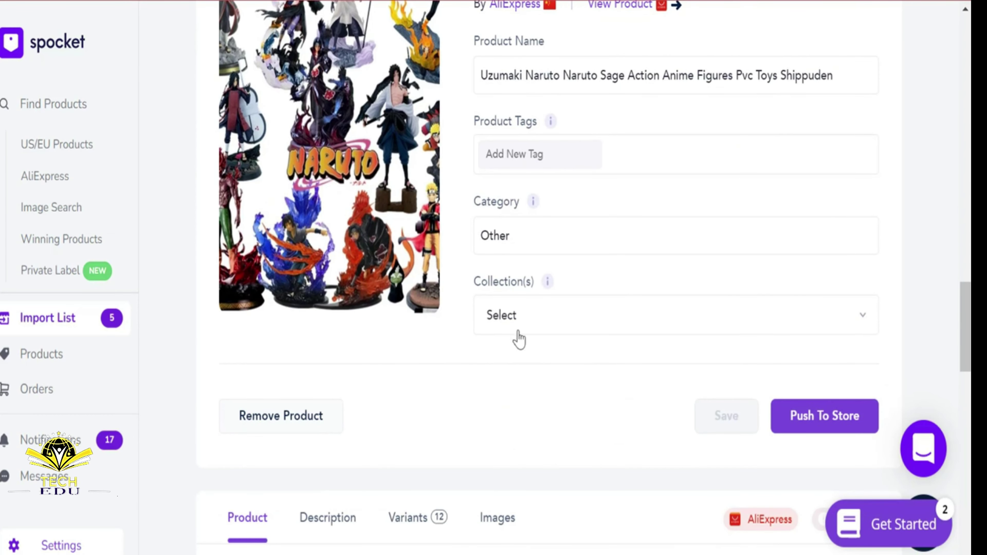
click(518, 331)
click(561, 419)
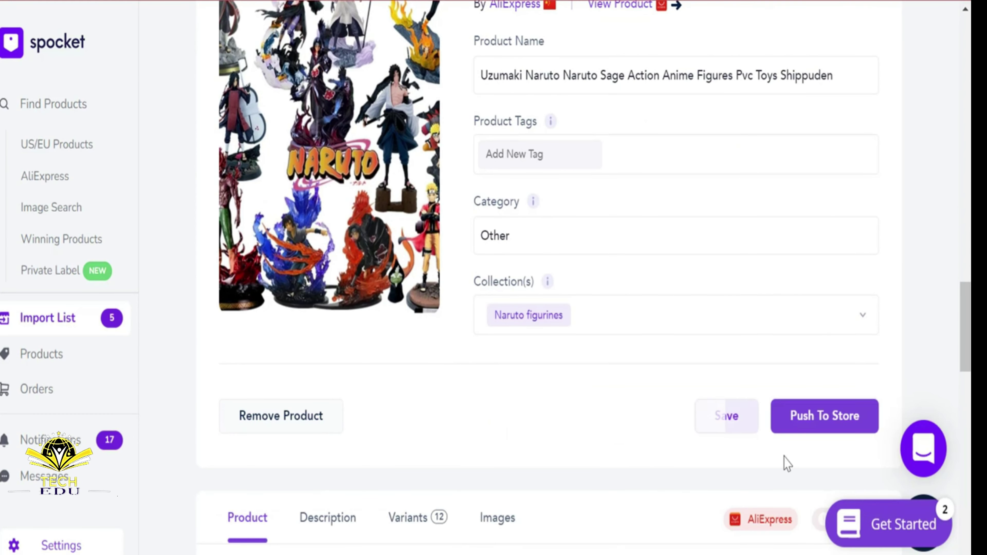
click(821, 419)
- Assign the Naruto Gk Action Doll to the Naruto figurines collection and push it to the store
click(550, 447)
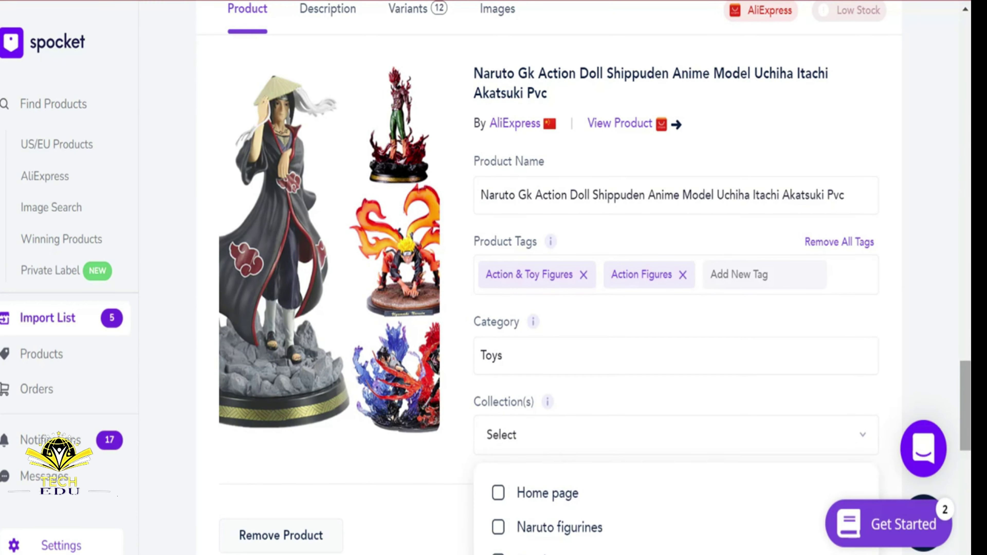
scroll(550, 447, down, 3)
click(539, 301)
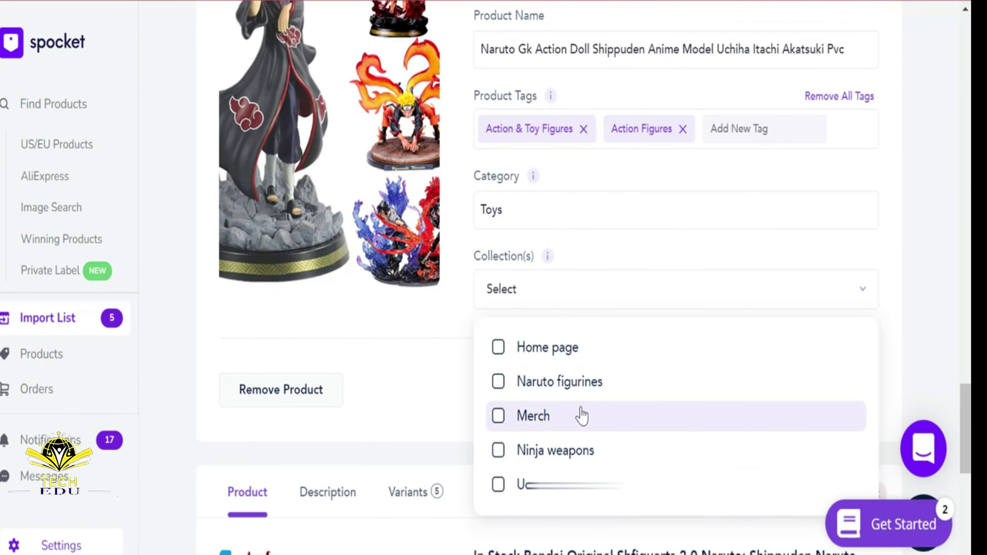
click(535, 382)
click(820, 393)
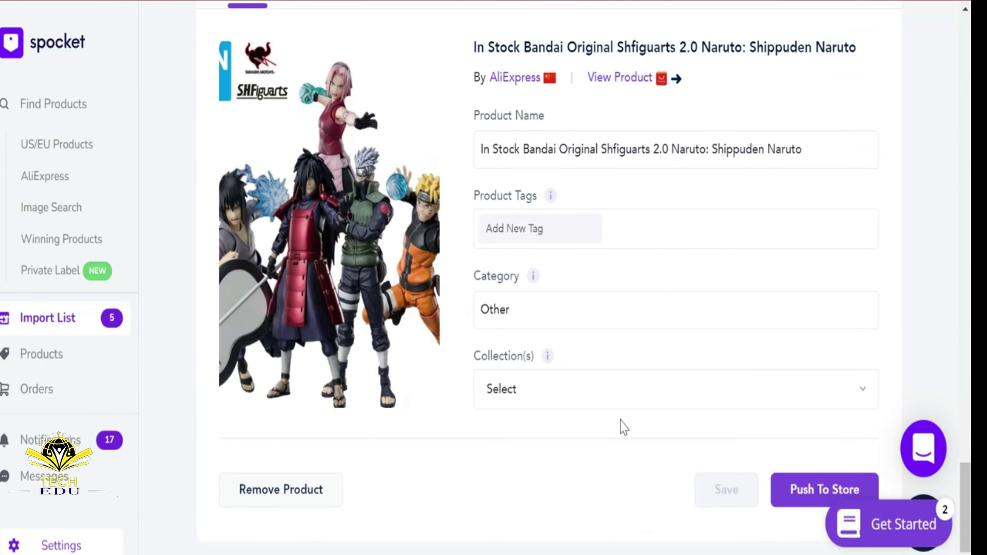
- Try to assign the Bandai Shfiguarts 2.0 Naruto product to the Naruto figurines collection
click(567, 393)
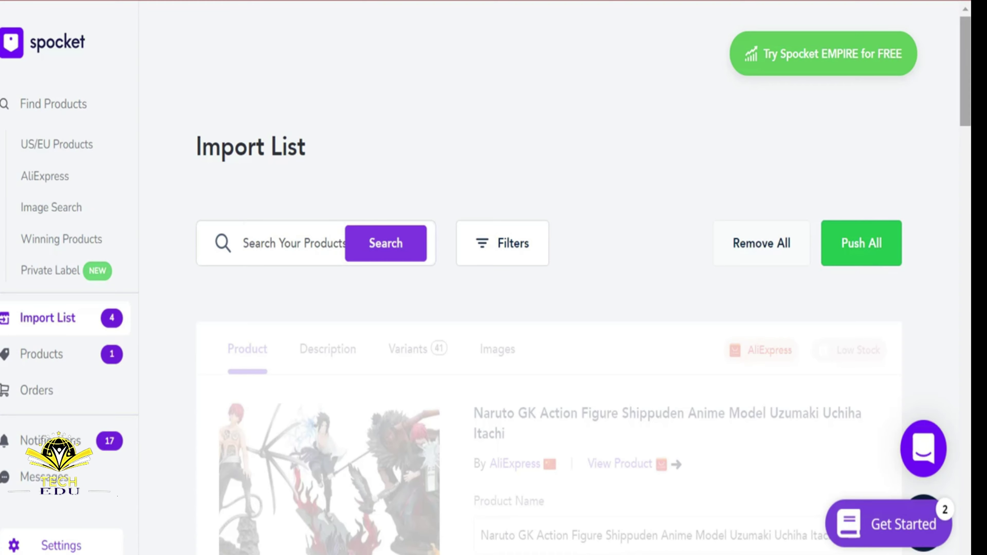
scroll(549, 349, down, 2)
scroll(548, 350, down, 20)
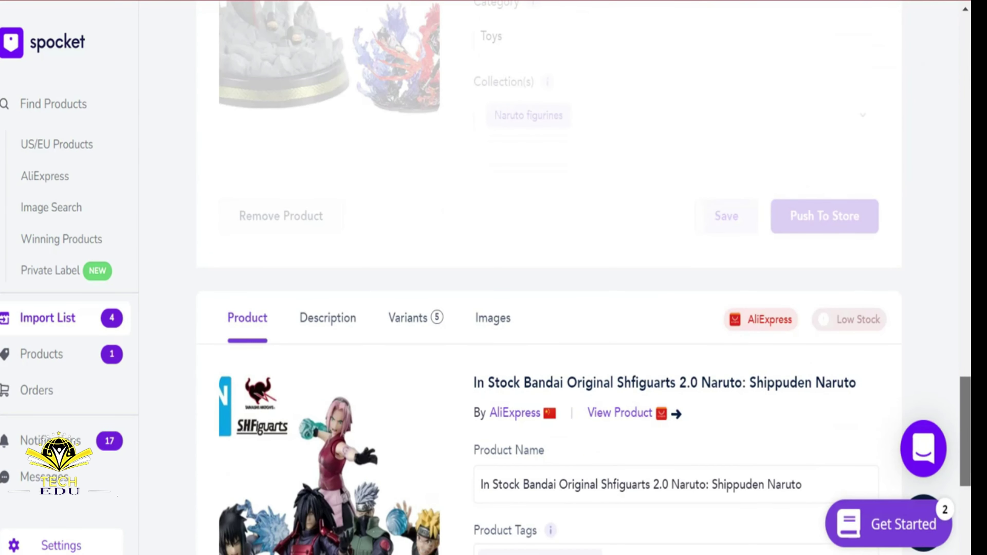
scroll(551, 467, down, 7)
click(601, 309)
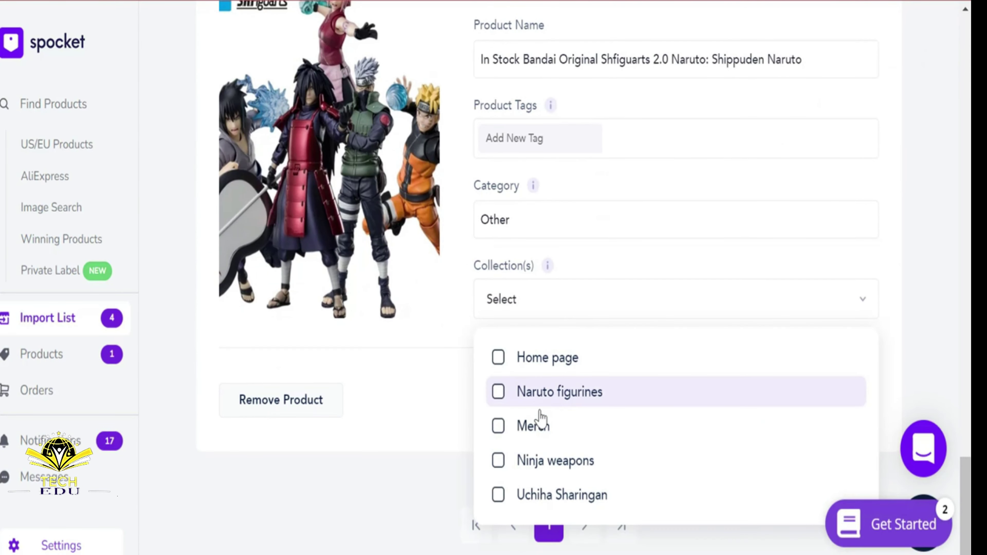
click(544, 390)
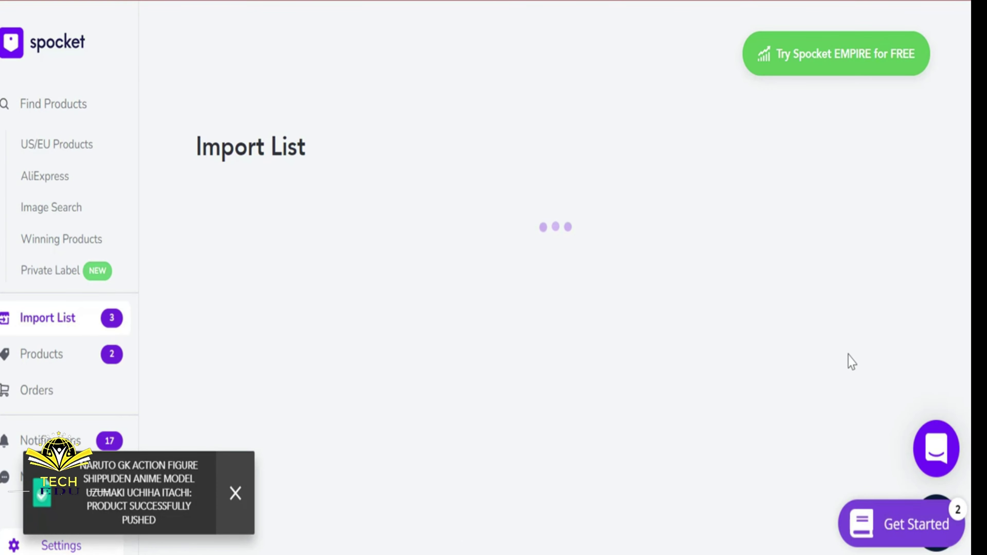
click(863, 244)
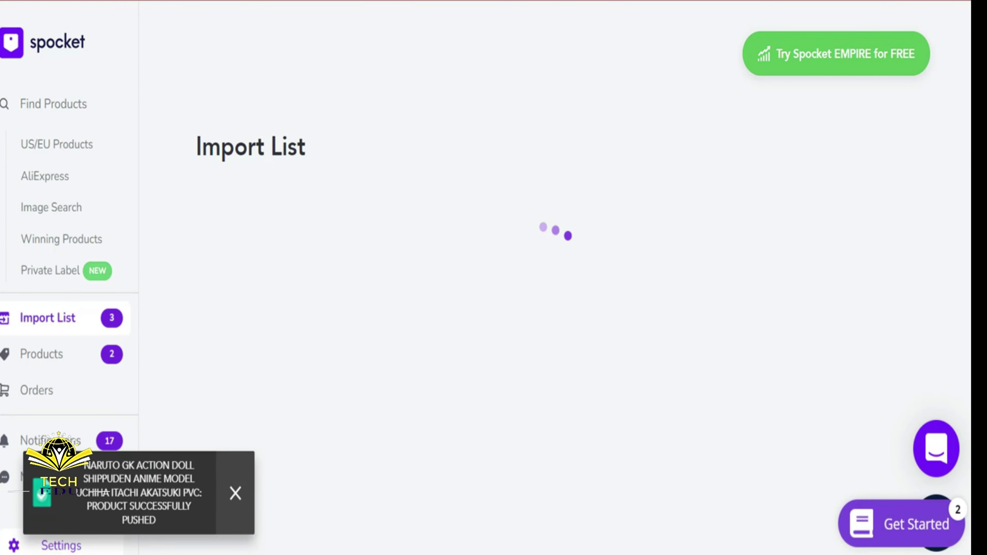
- Assign the In Stock Bandai Original Shfiguarts 2.0 product to the Naruto figurines collection and push it to the store
scroll(552, 311, down, 15)
scroll(646, 392, down, 5)
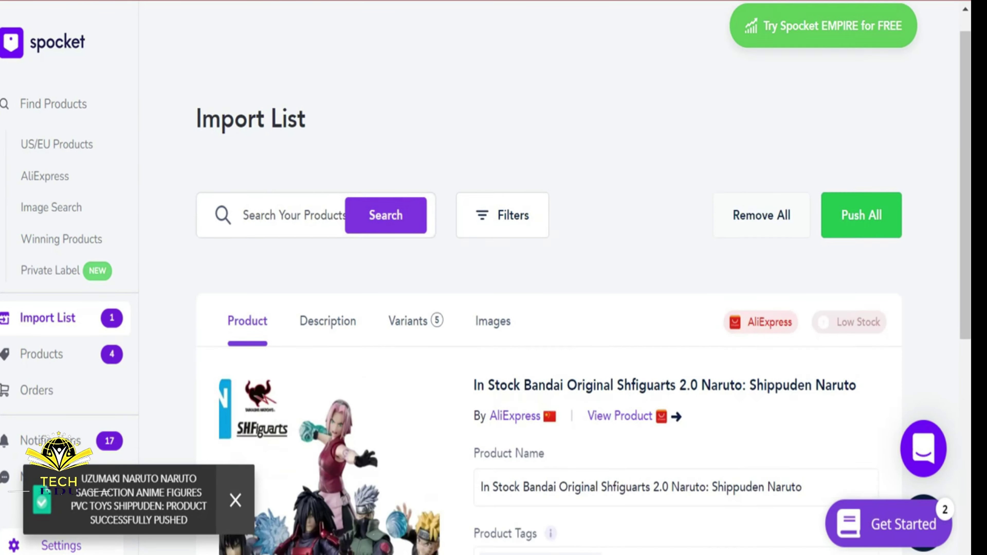
scroll(443, 355, down, 10)
click(522, 305)
click(583, 405)
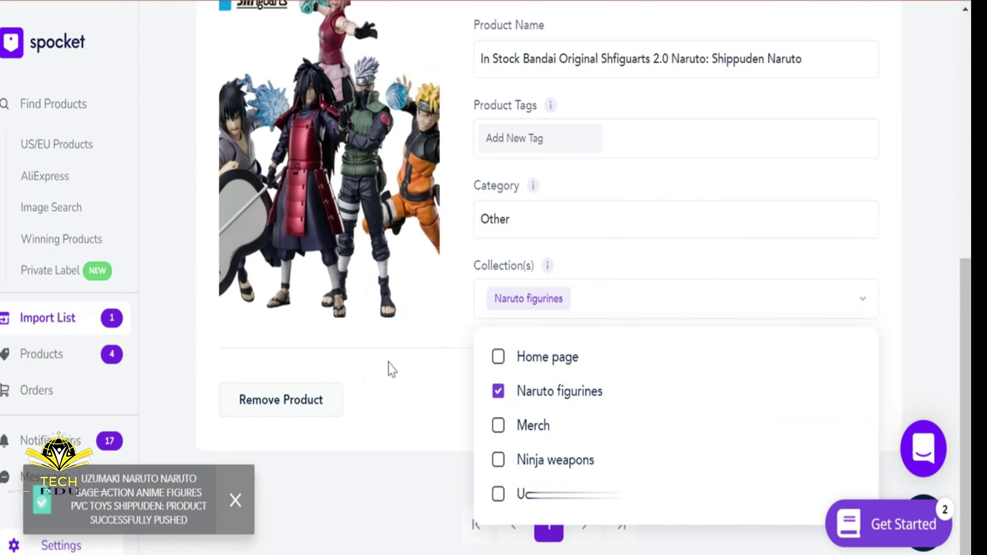
click(390, 368)
click(820, 408)
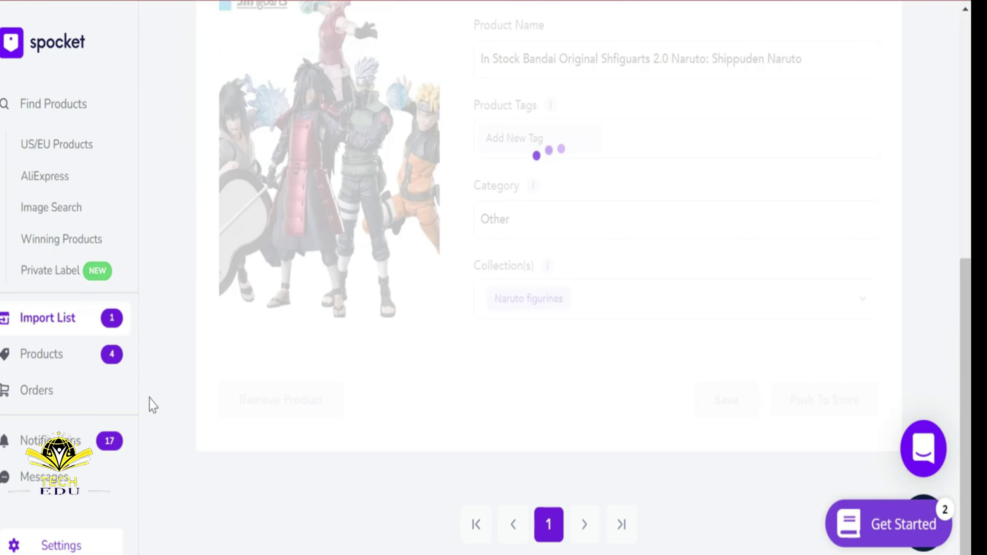
- Open the pushed products and view the Naruto Gk Action Doll's page on the online store
click(61, 358)
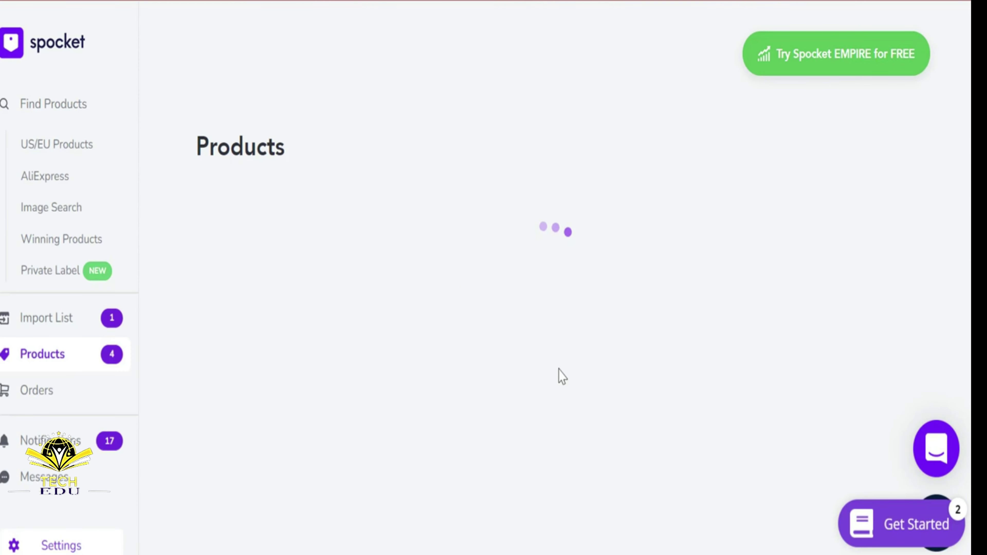
scroll(549, 366, down, 5)
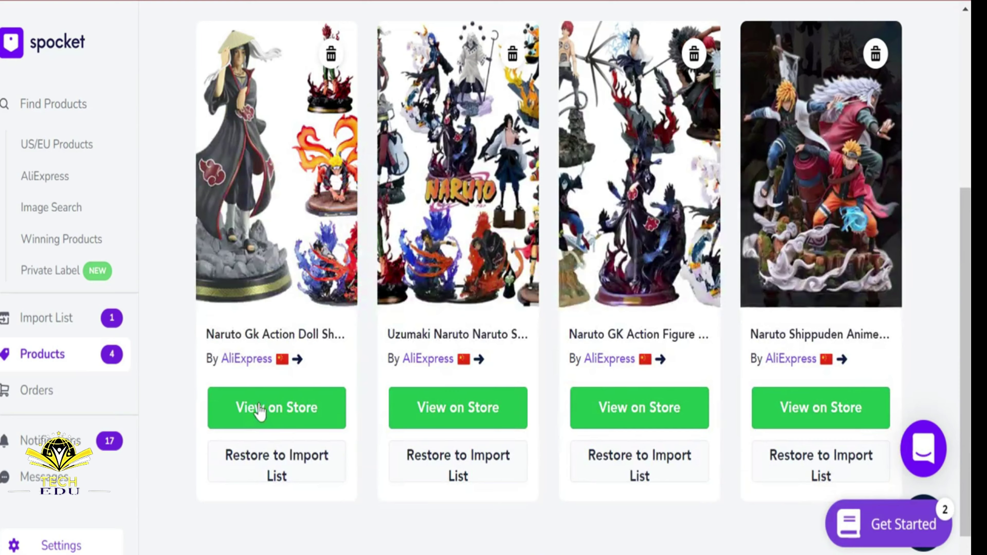
click(258, 408)
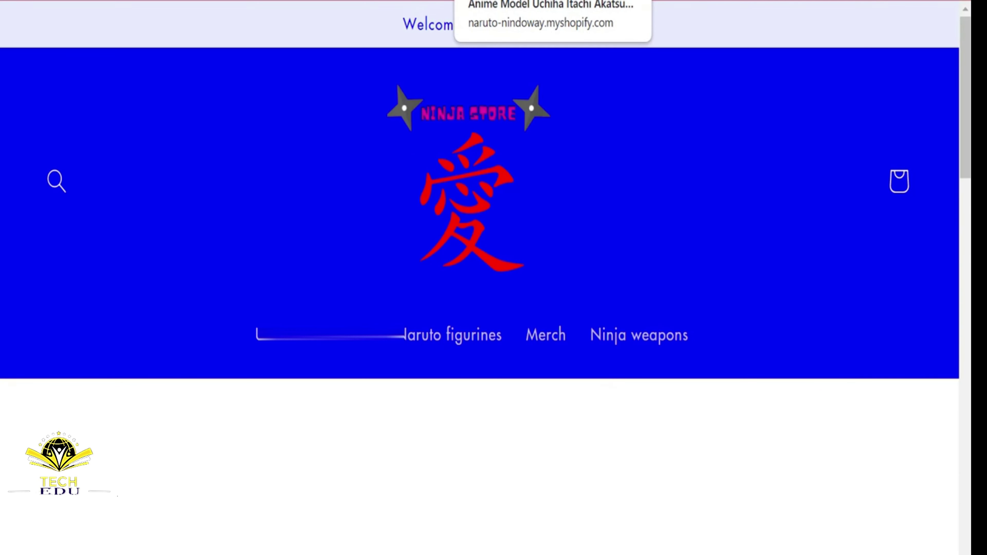
scroll(413, 305, down, 10)
scroll(413, 305, up, 4)
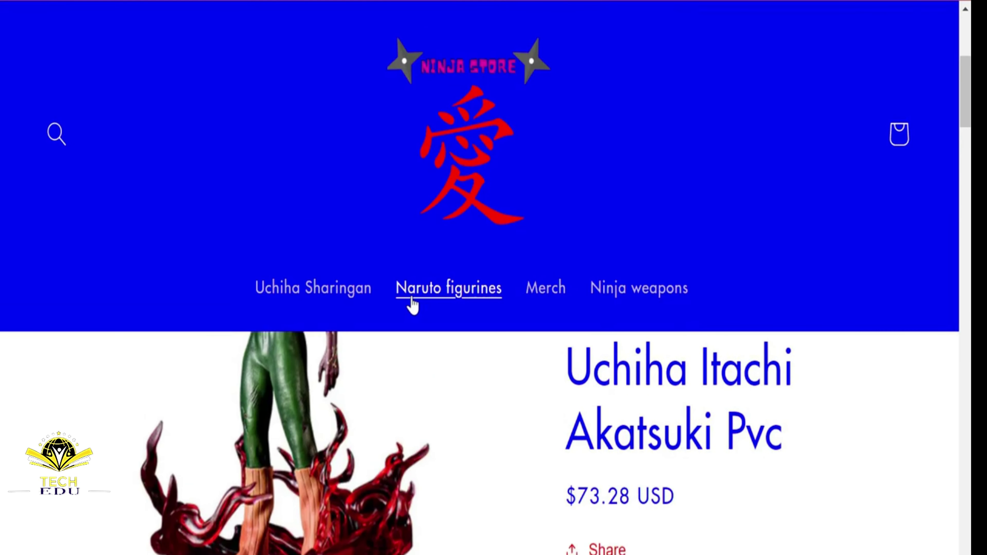
scroll(413, 305, down, 10)
scroll(418, 273, up, 8)
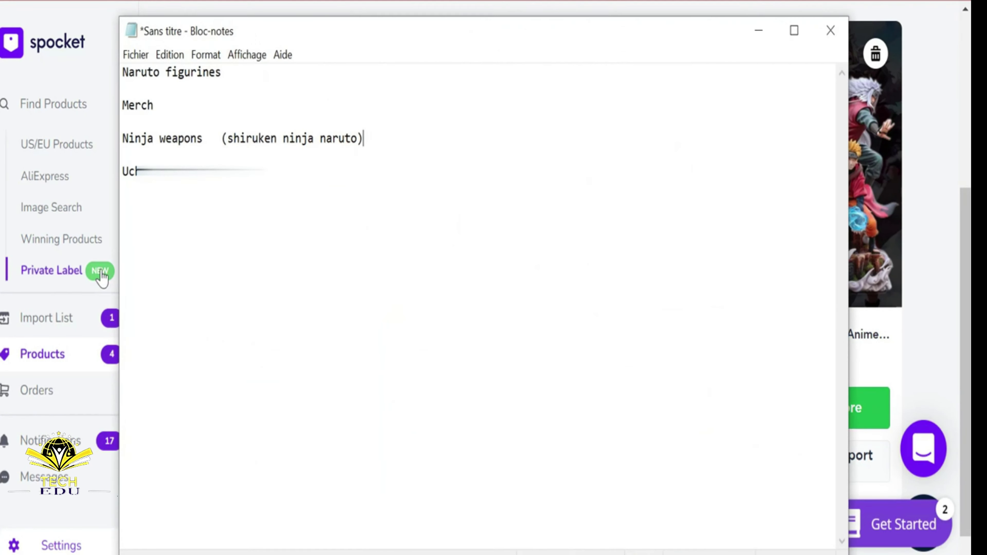
- Copy the collection name "Merch" from the Notepad note and put the note away
double_click(146, 104)
right_click(128, 102)
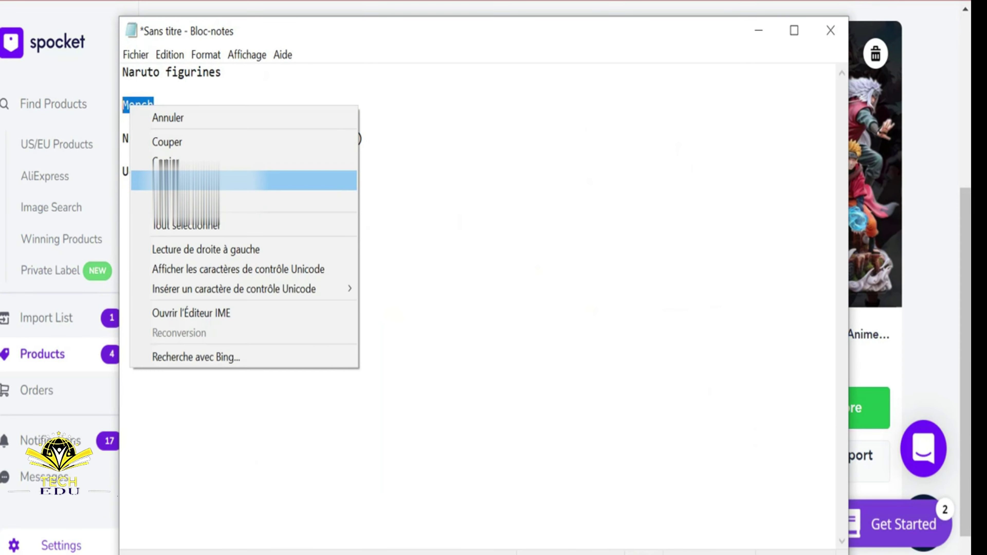
click(166, 161)
click(688, 93)
click(758, 30)
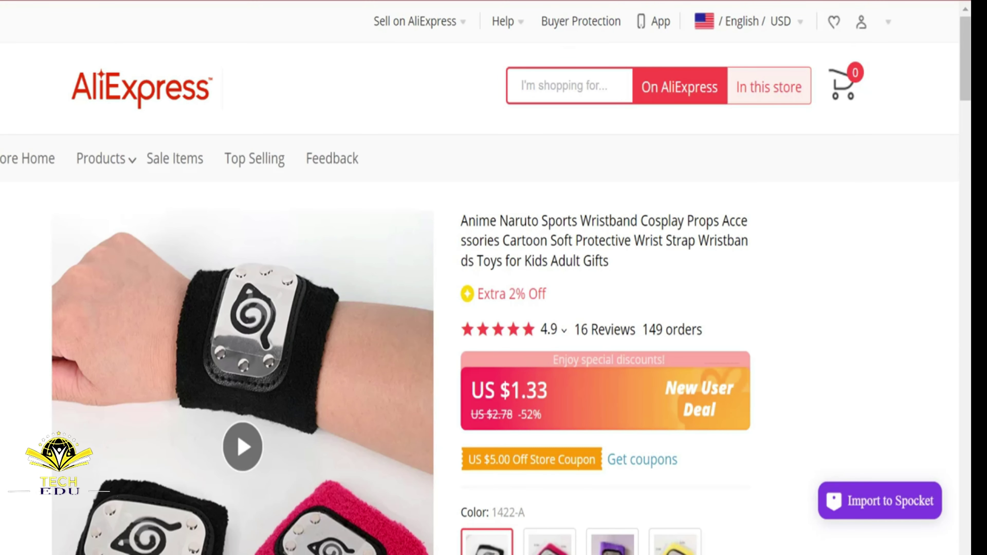
- Import the Anime Naruto Sports Wristband from AliExpress into Spocket
scroll(494, 273, down, 5)
scroll(656, 379, down, 1)
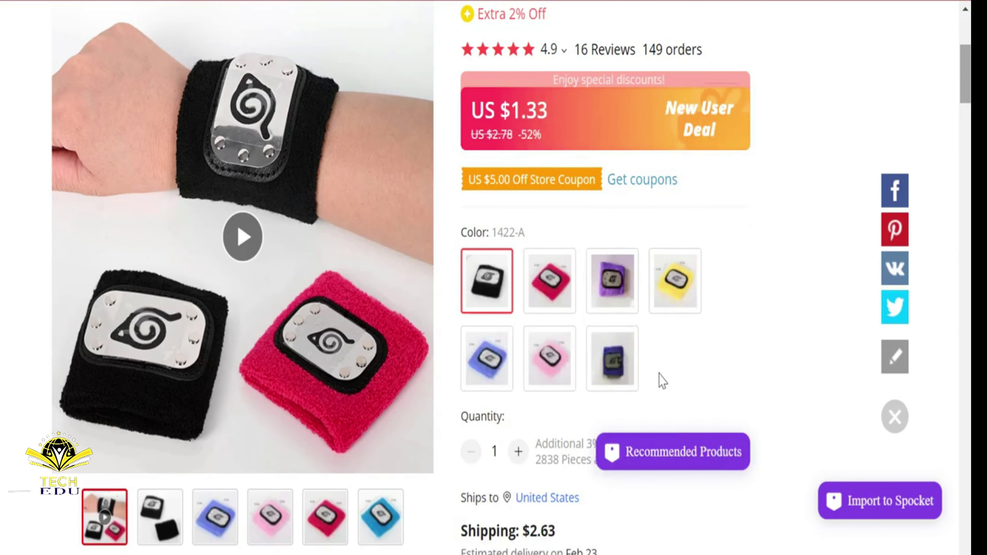
click(881, 513)
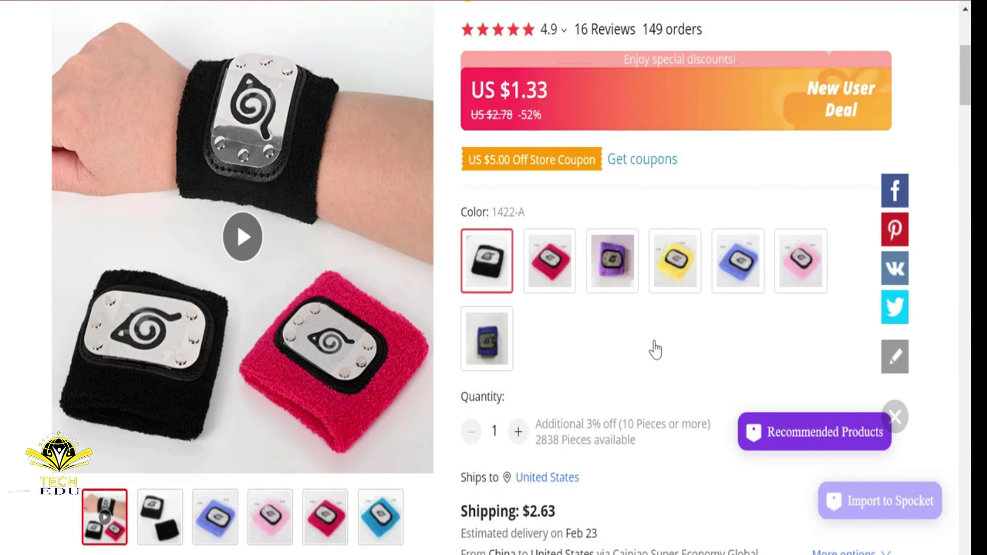
- Open the Anime Naruto Baseball Cap from the Toy Q Store's products in a new tab and look over its details
scroll(959, 305, down, 10)
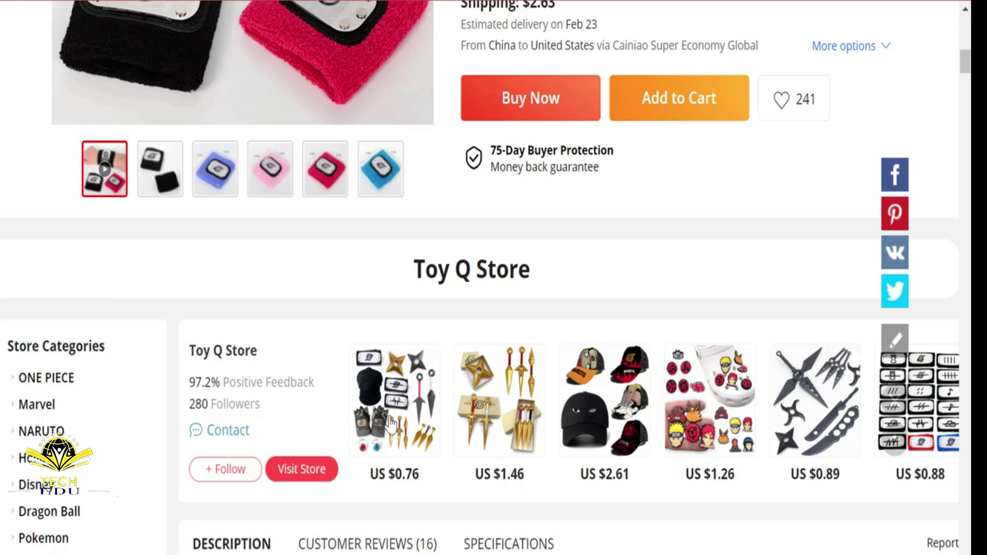
right_click(829, 405)
click(773, 48)
key(ctrl+Tab)
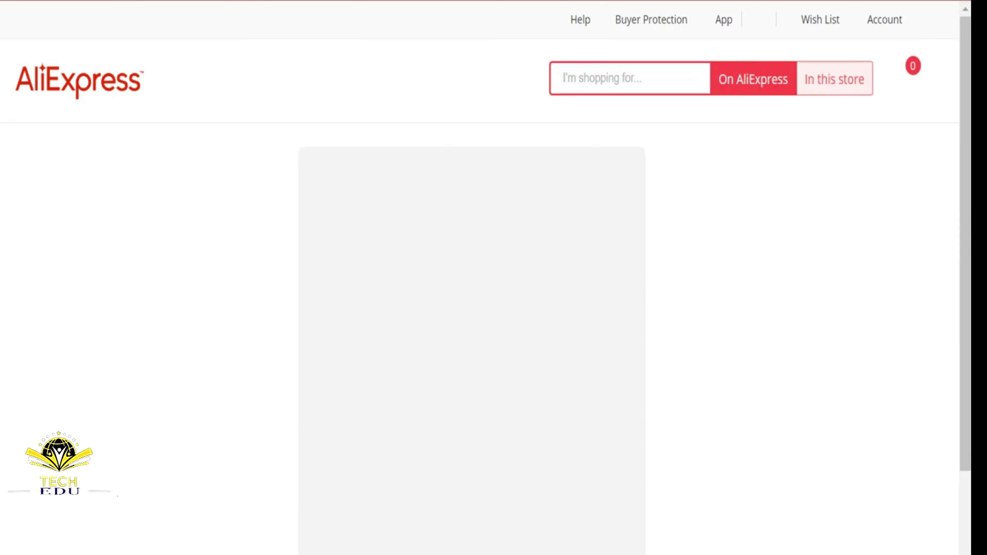
scroll(696, 349, down, 10)
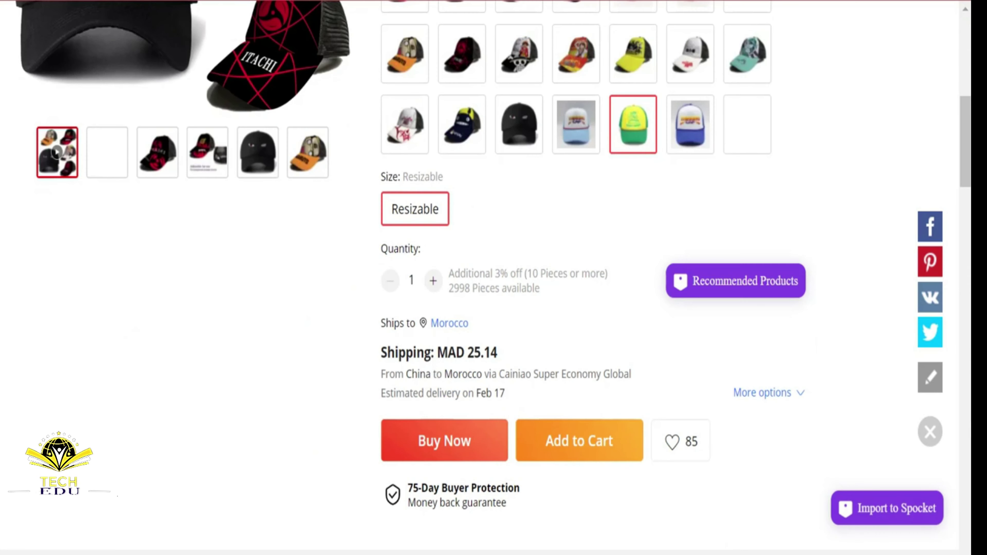
scroll(696, 348, down, 20)
drag(965, 291, 964, 27)
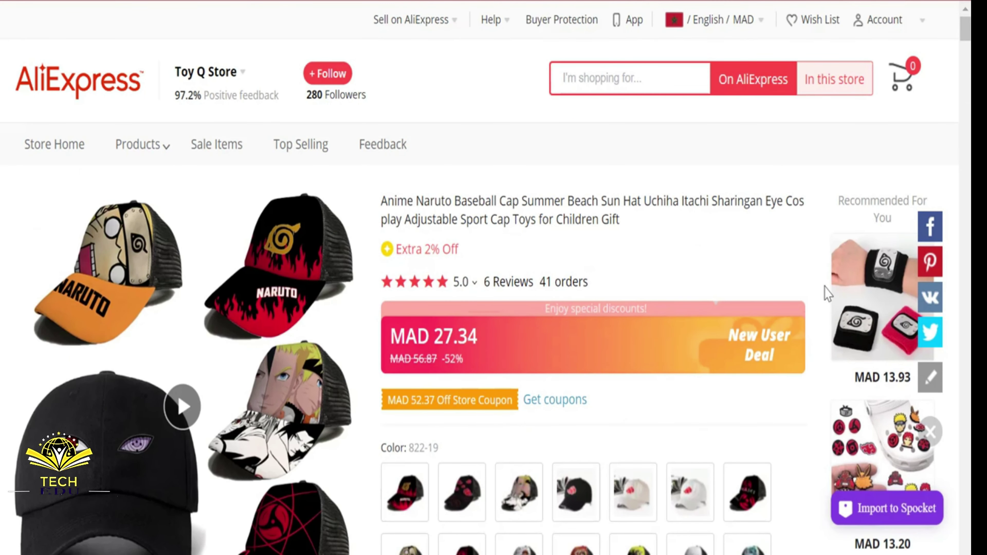
- Set the ship-to country to United States in the AliExpress regional settings
click(763, 28)
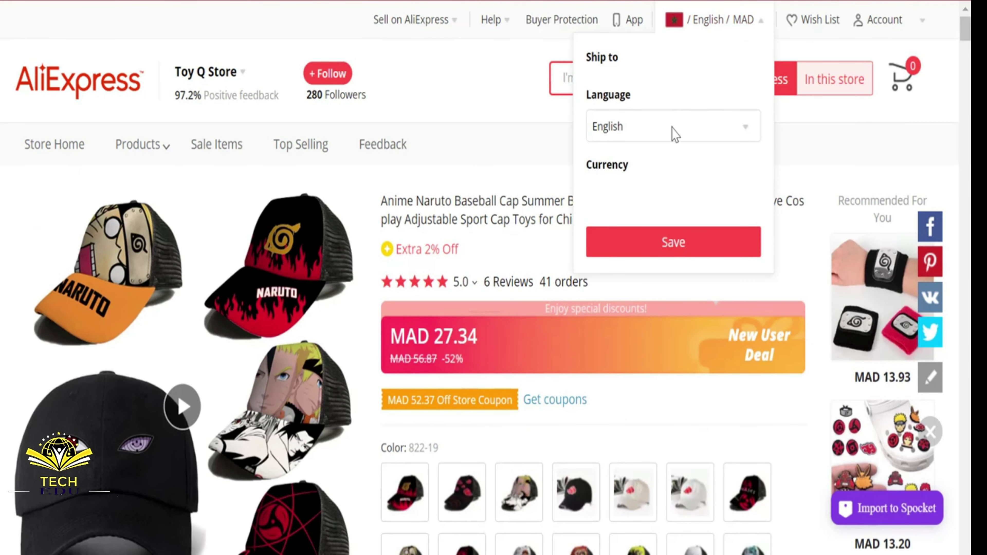
click(661, 97)
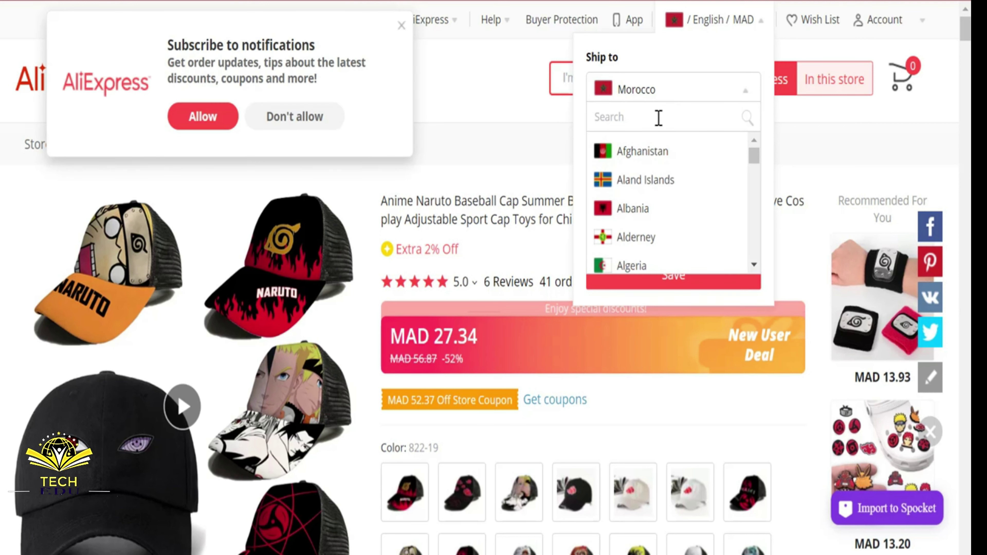
text(usd)
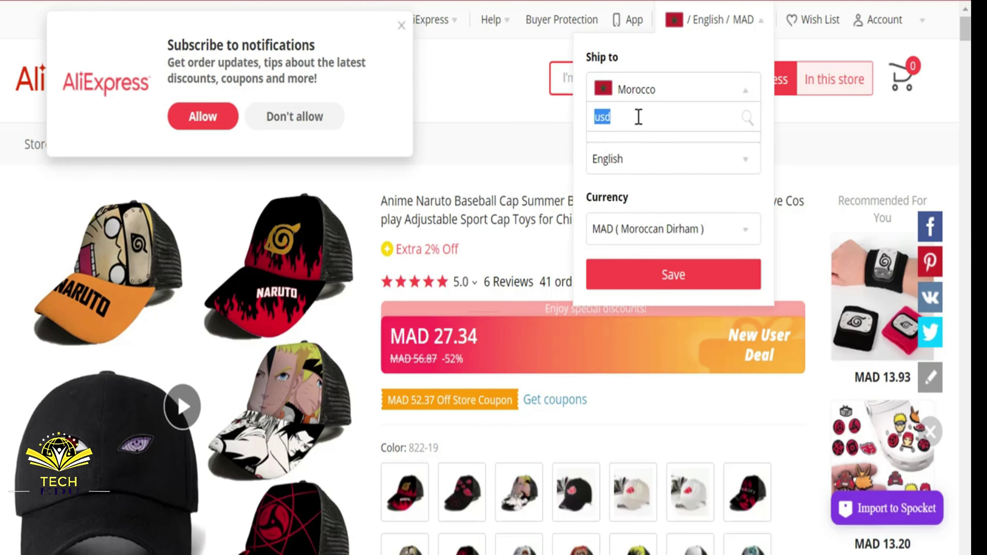
text(dol)
key(BackSpace)
key(BackSpace)
key(BackSpace)
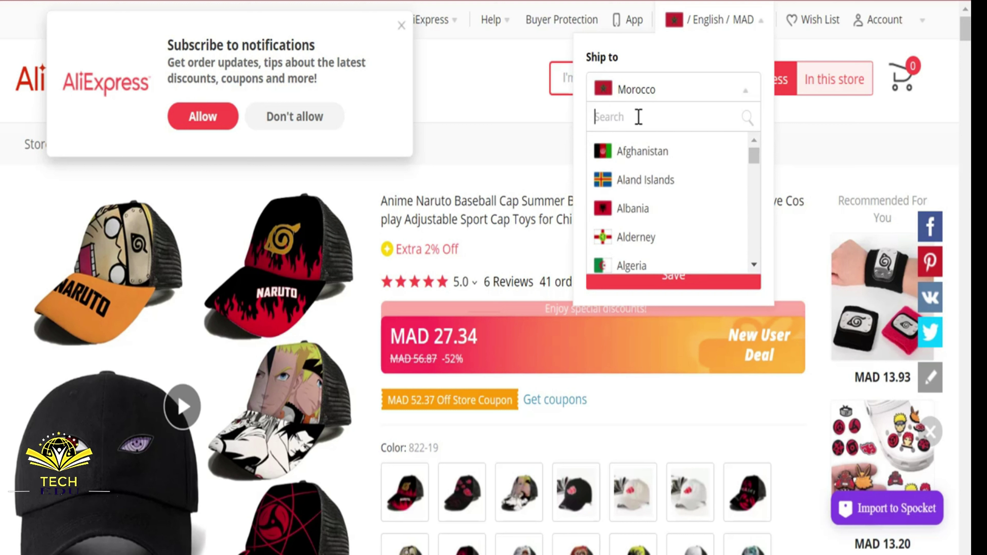
text(united)
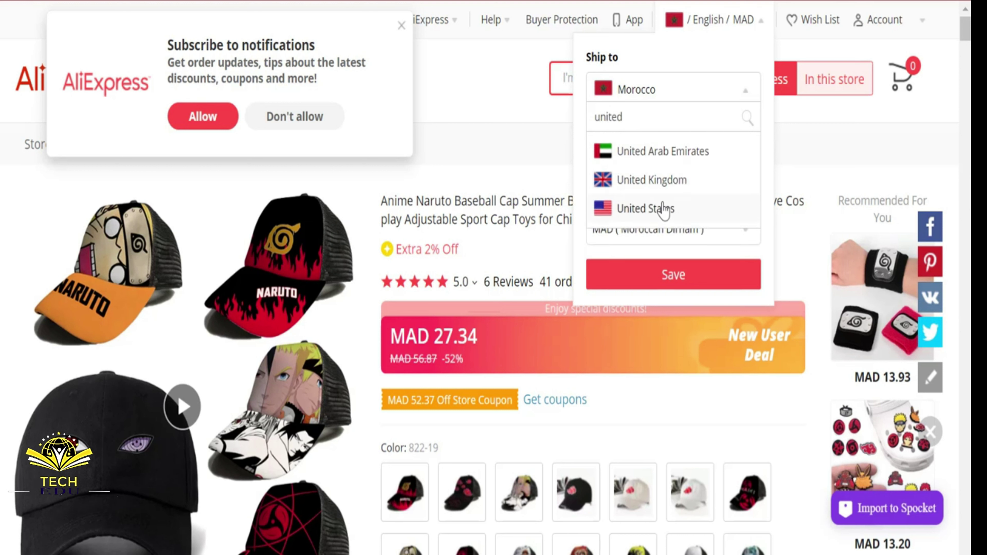
click(664, 208)
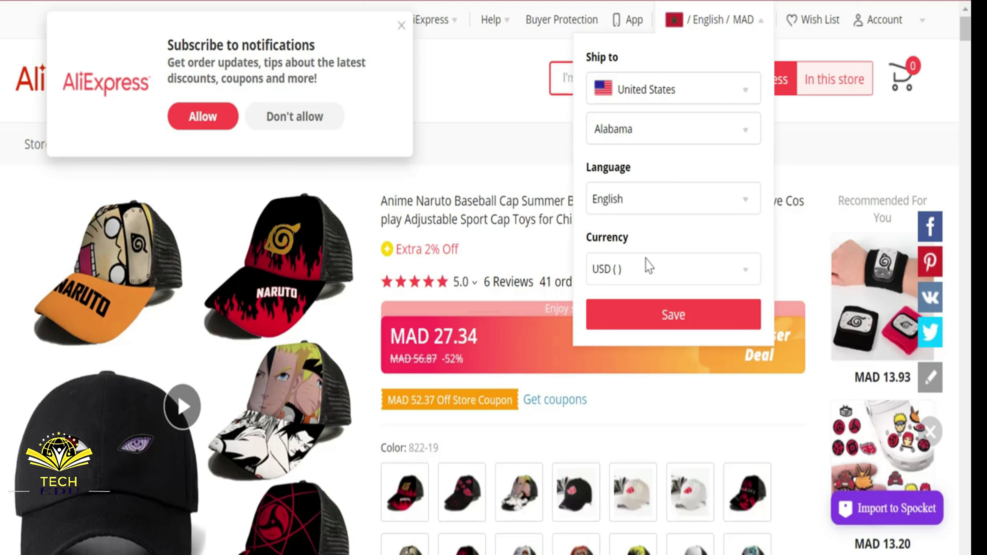
- Check the currency list, keep USD as the currency, and save the regional settings
click(665, 311)
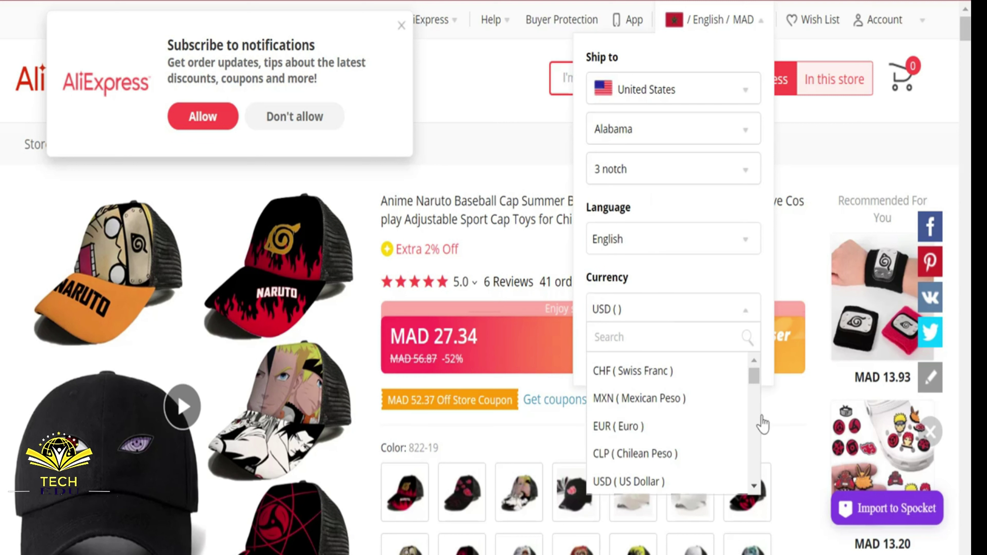
scroll(644, 375, down, 5)
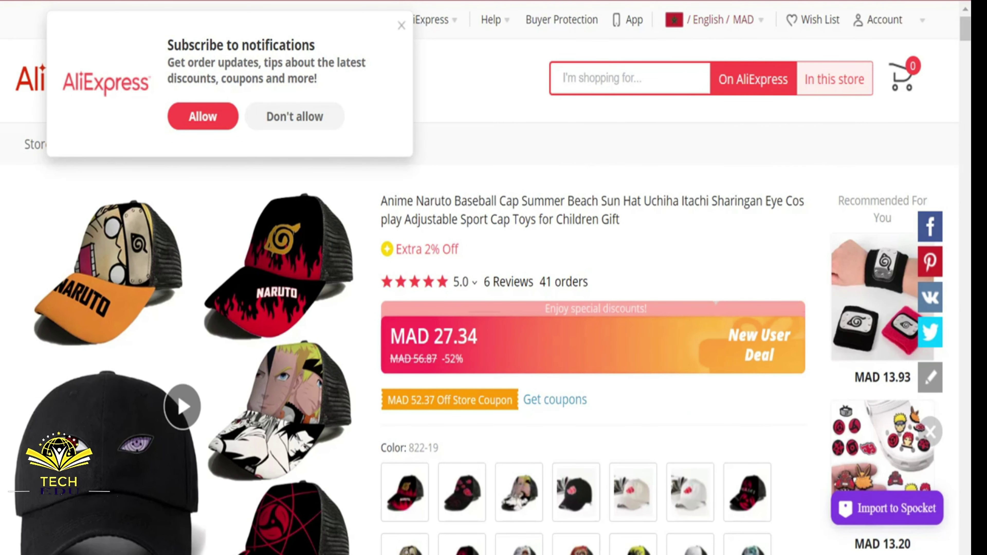
mouse_move(700, 47)
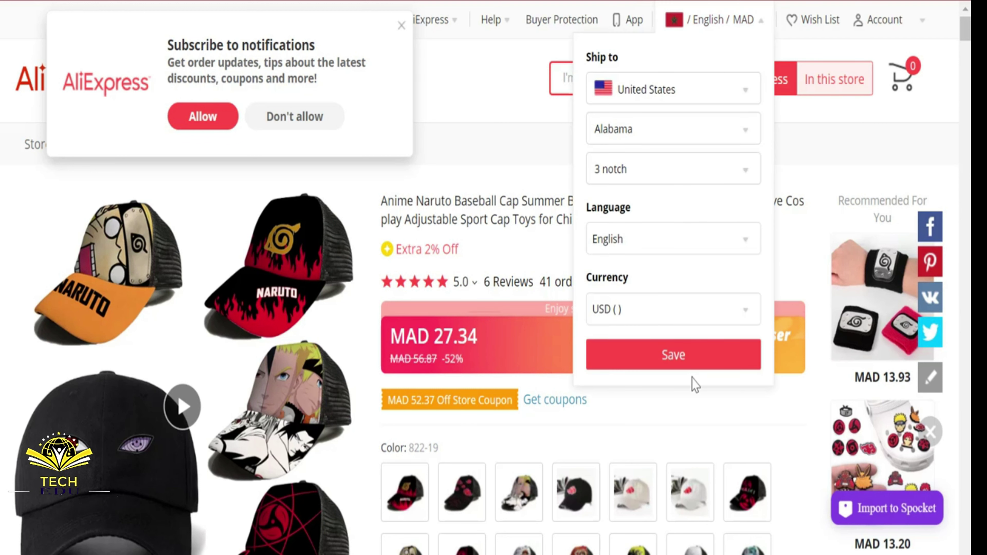
click(662, 355)
- Import the Anime Naruto Baseball Cap into Spocket and return to the Toy Q Store's other products
click(905, 490)
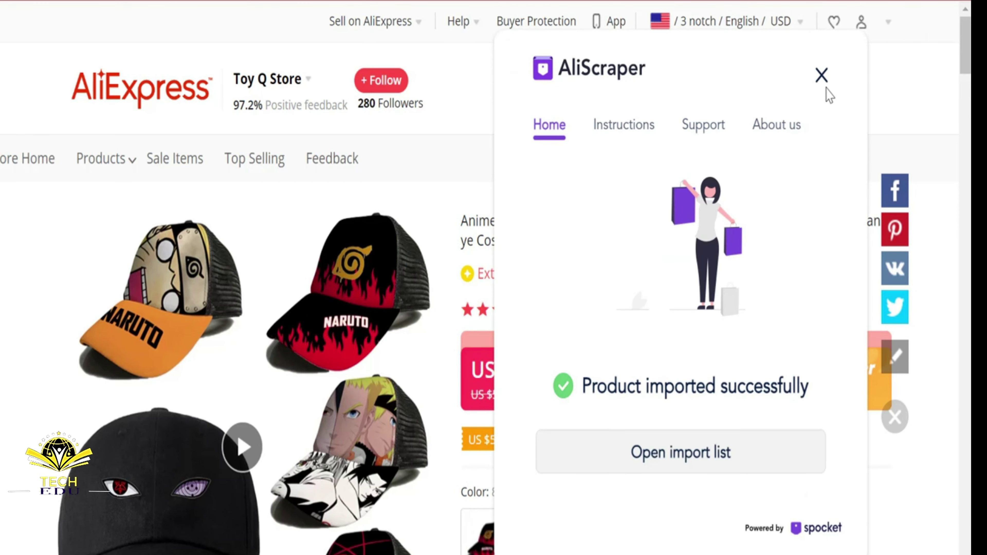
click(821, 75)
scroll(738, 334, down, 15)
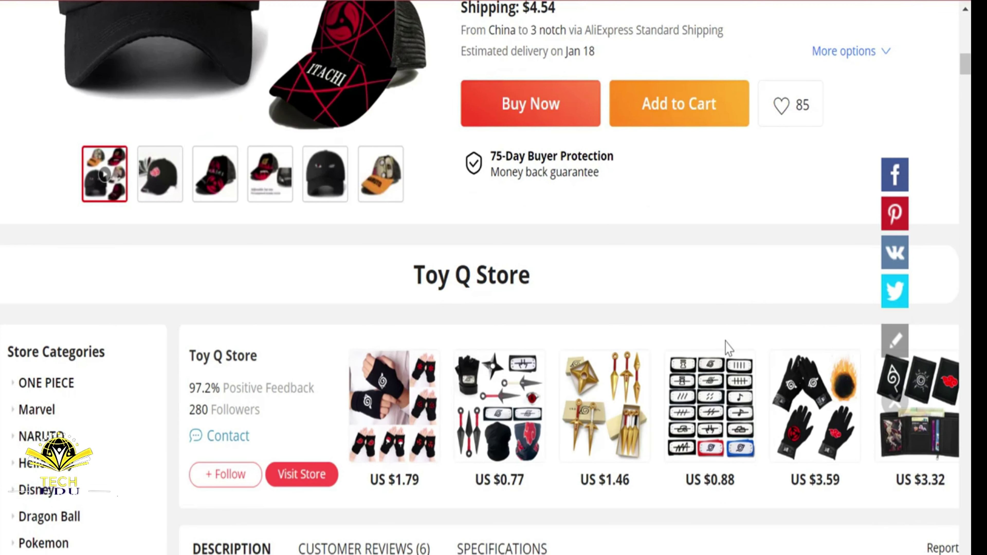
- Open the US $0.77 headband and kunai prop set and the US $1.79 gloves from the Toy Q Store in new tabs
right_click(487, 411)
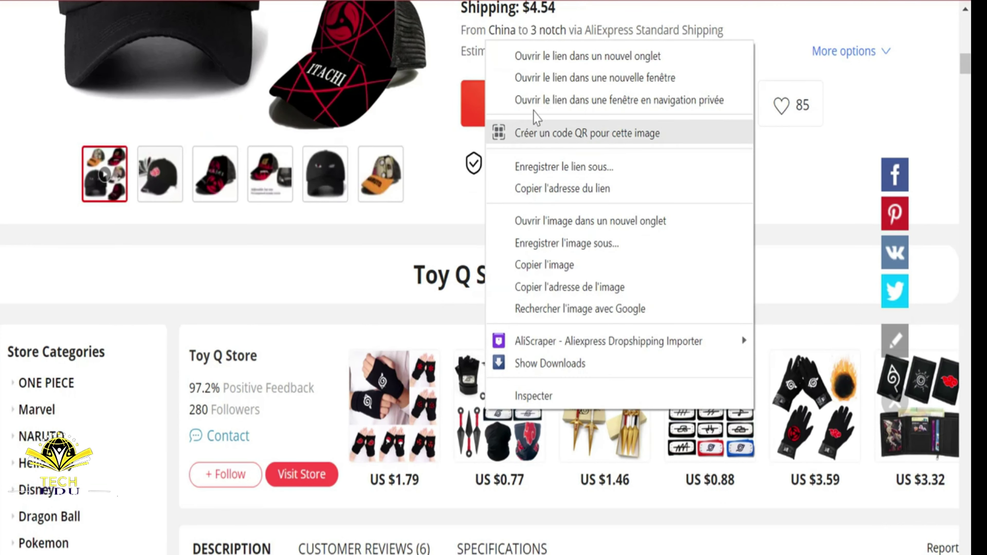
click(544, 58)
right_click(395, 412)
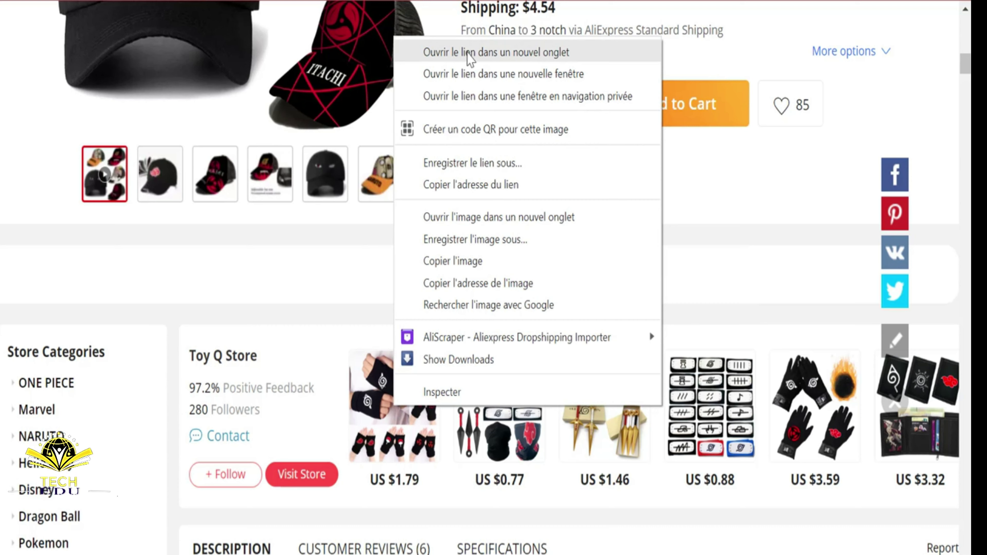
click(483, 51)
scroll(405, 394, down, 10)
scroll(405, 394, up, 12)
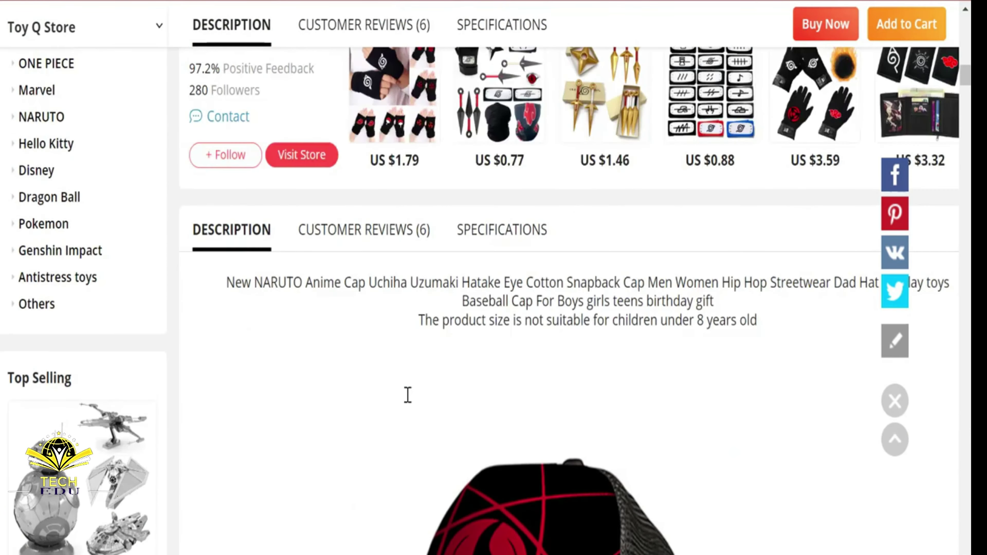
- Import the Naruto headband, face mask and kunai prop set and the Naruto cosplay gloves into Spocket
key(ctrl+Tab)
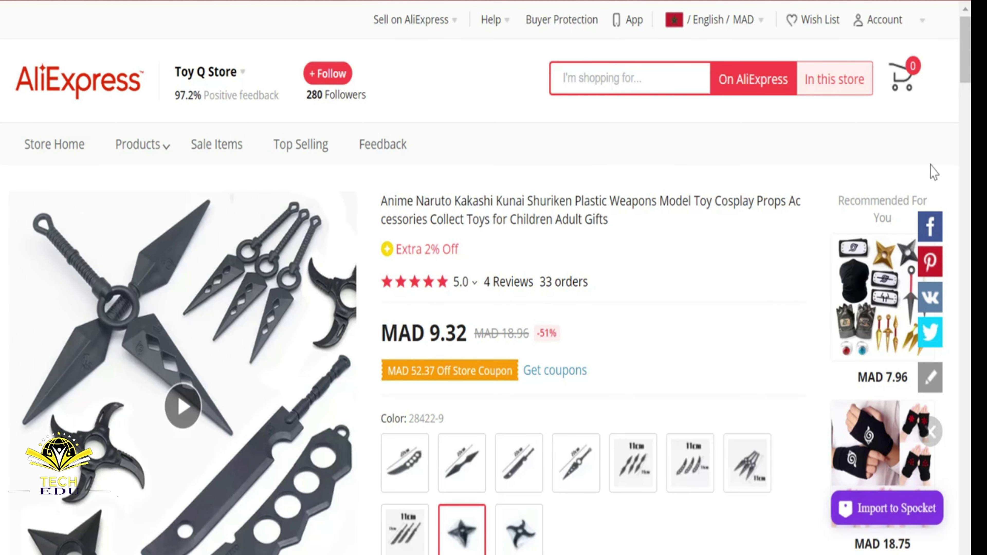
key(ctrl+Tab)
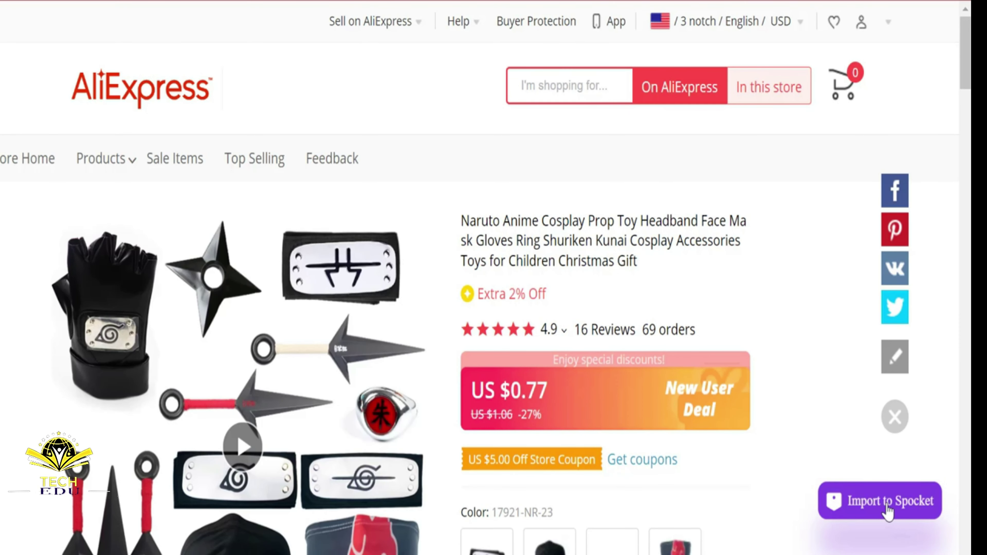
click(889, 505)
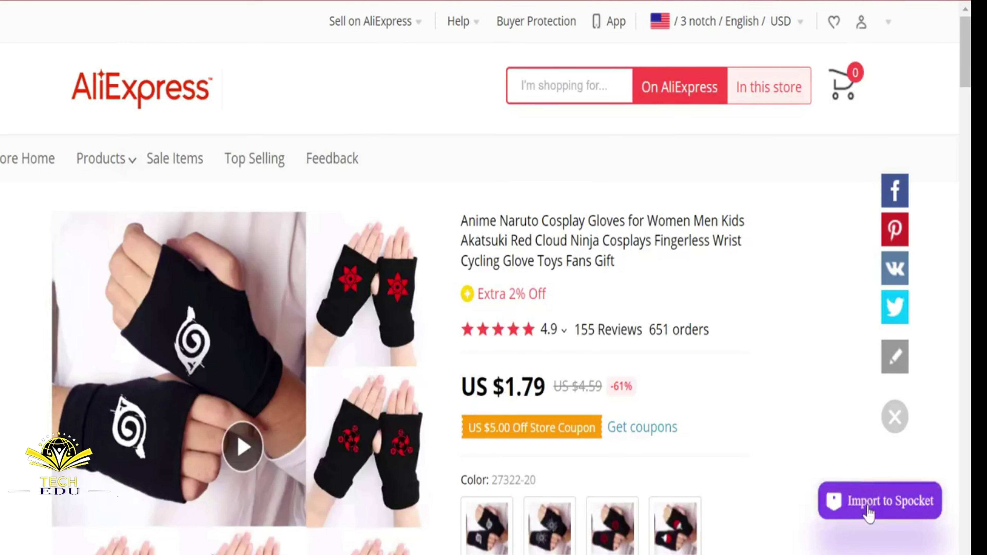
click(866, 510)
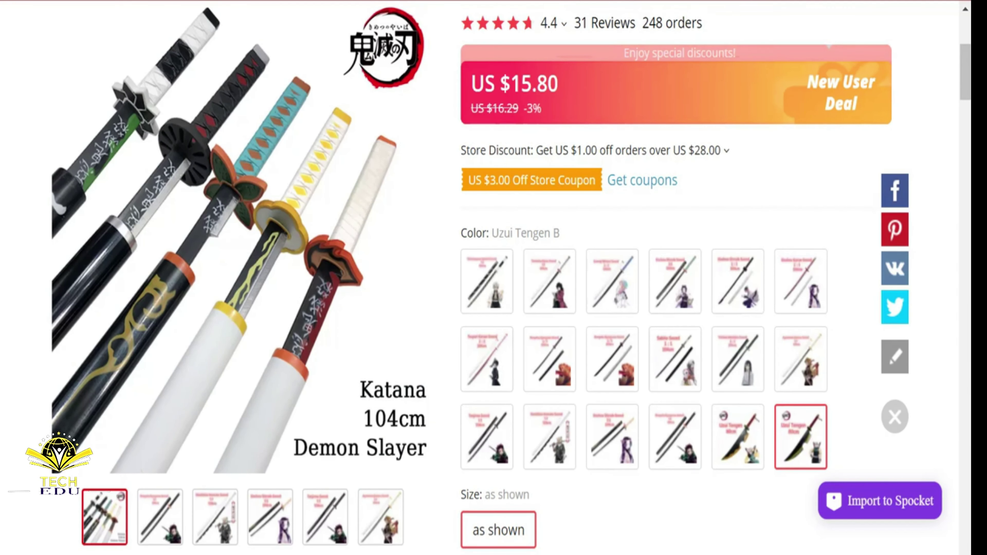
- Browse the "naruto shirt kakashi" results and open the black Summer Naruto T-shirt with the Kakashi print
click(625, 1)
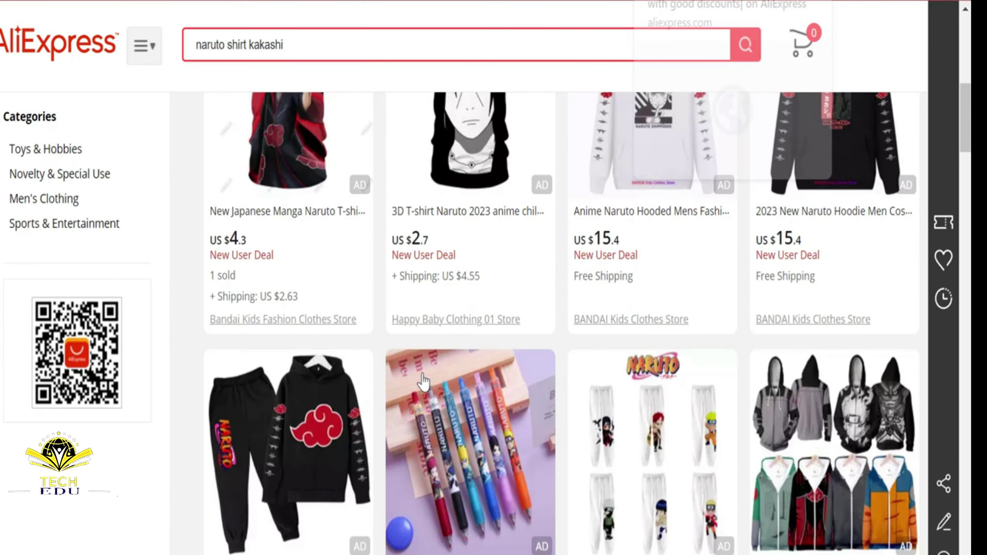
scroll(528, 268, up, 3)
scroll(529, 268, up, 3)
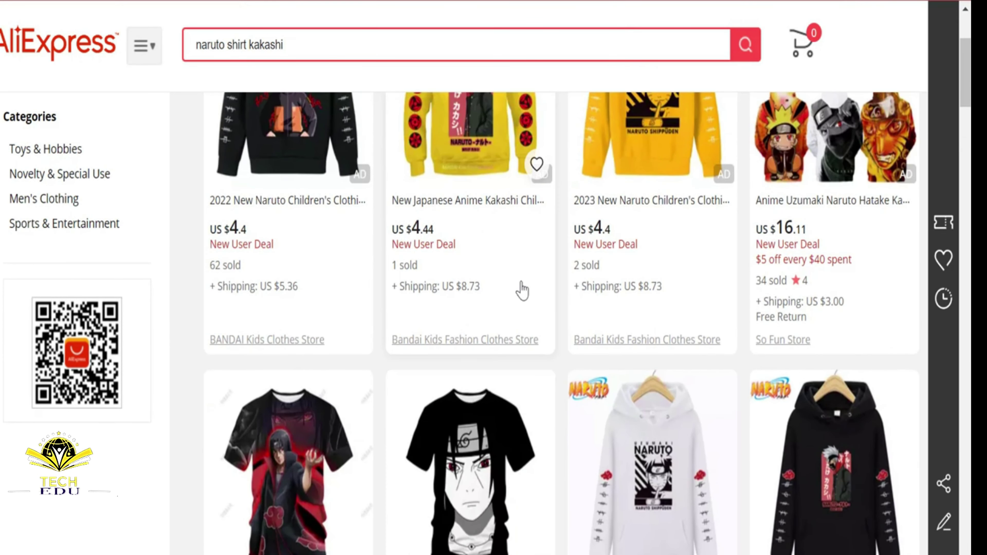
scroll(523, 291, up, 5)
scroll(533, 317, down, 8)
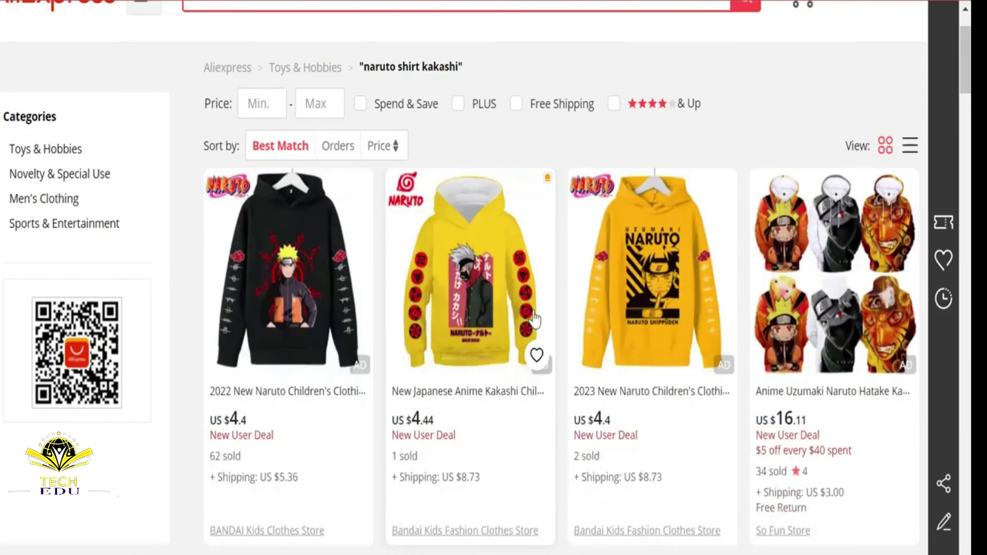
scroll(535, 321, down, 10)
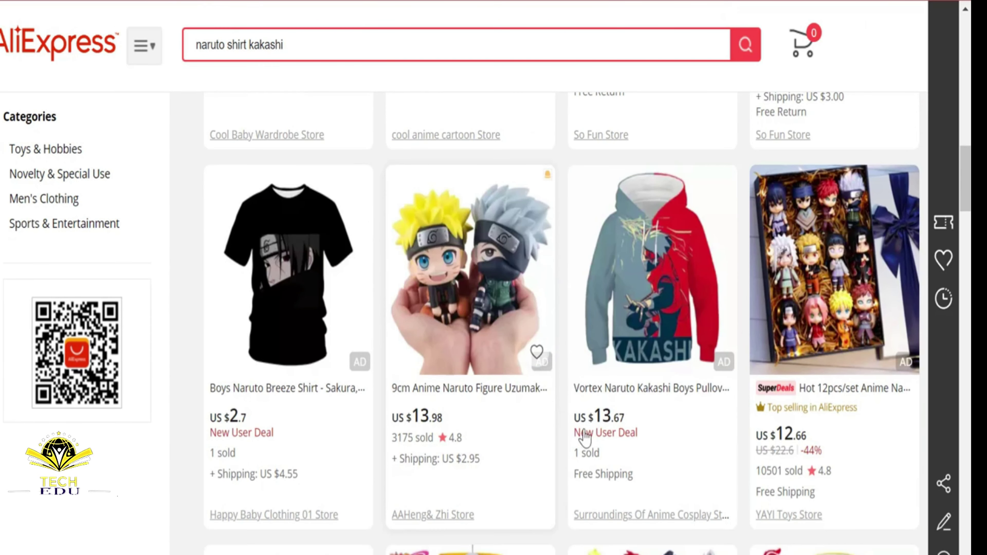
scroll(856, 408, down, 5)
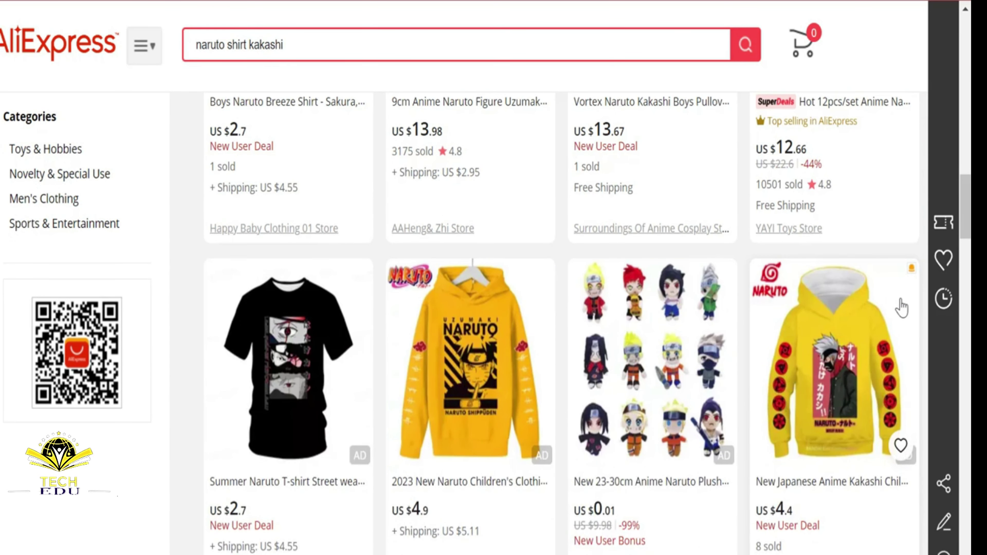
click(294, 342)
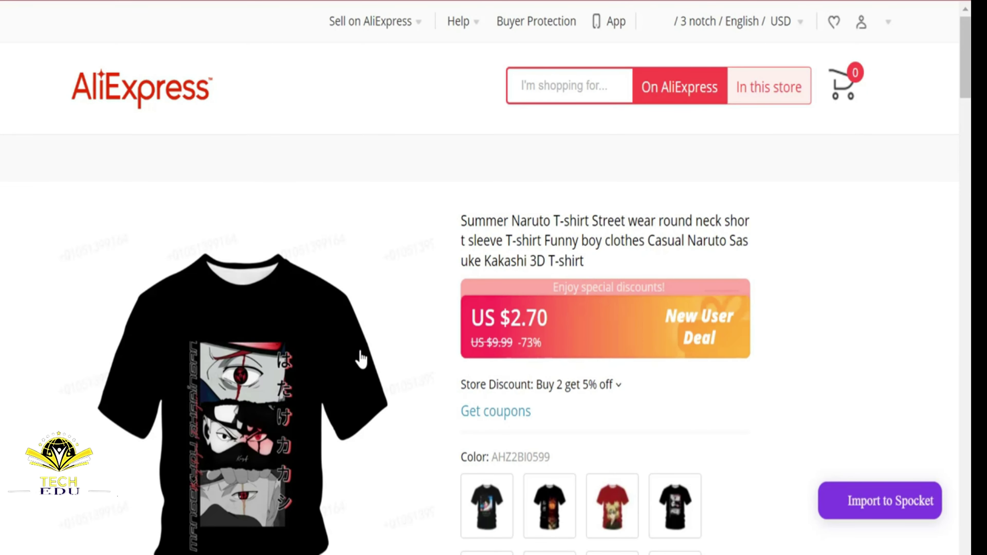
- Look over the Summer Naruto T-shirt's colours and sizes and the Happy Baby Clothing 01 Store's other products
scroll(300, 351, down, 5)
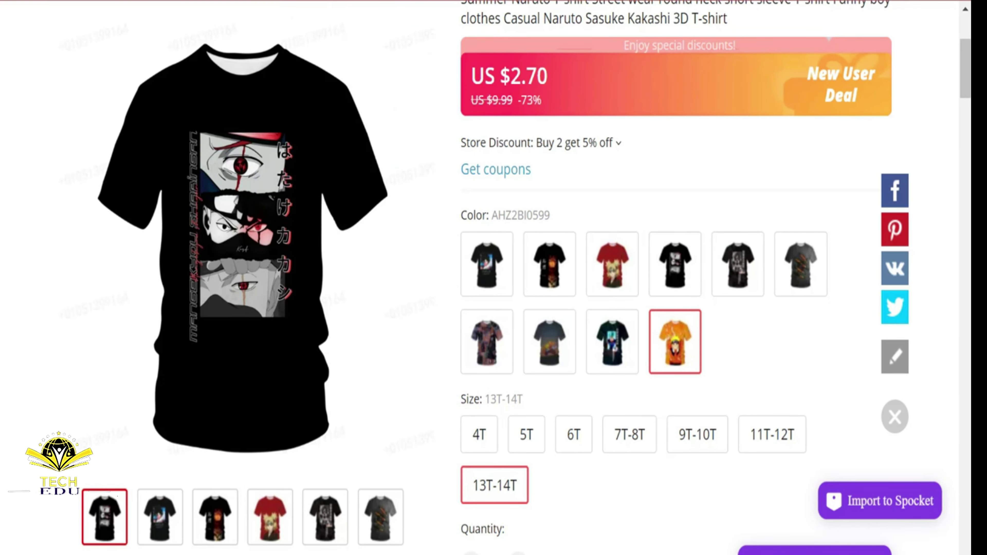
scroll(323, 282, down, 10)
scroll(501, 372, down, 10)
scroll(501, 373, up, 4)
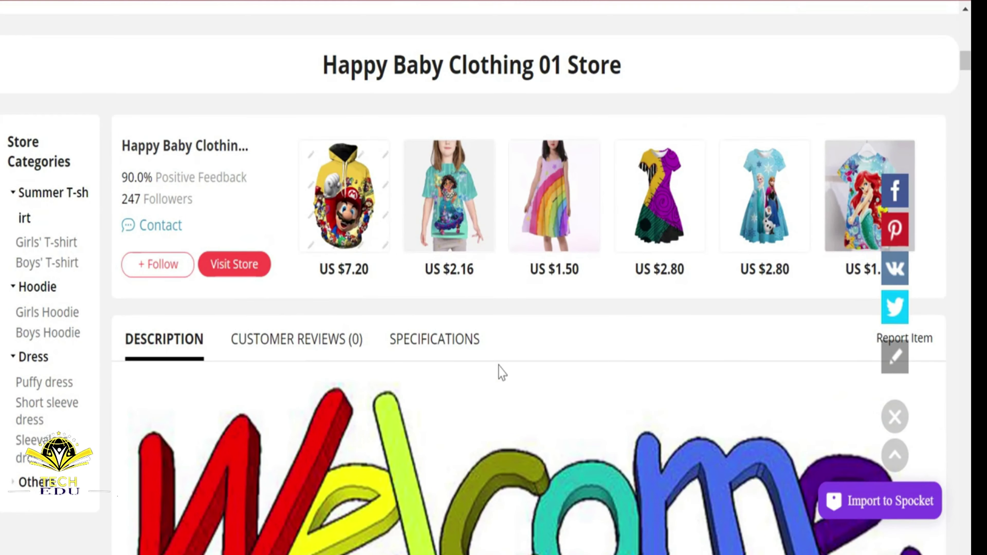
scroll(501, 372, up, 8)
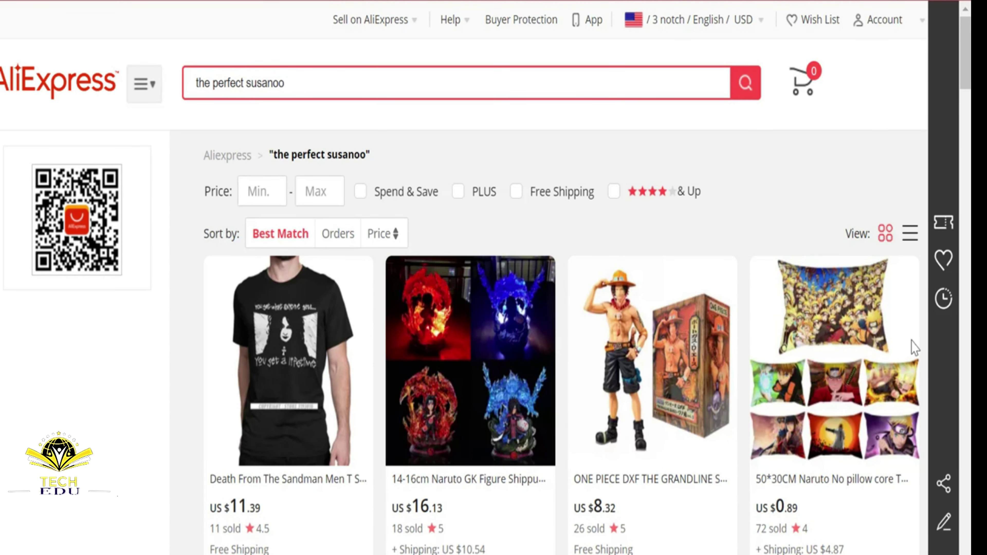
- Open the 50*30CM Naruto Akatsuki pillow case from the "the perfect susanoo" results and import it into Spocket
click(848, 383)
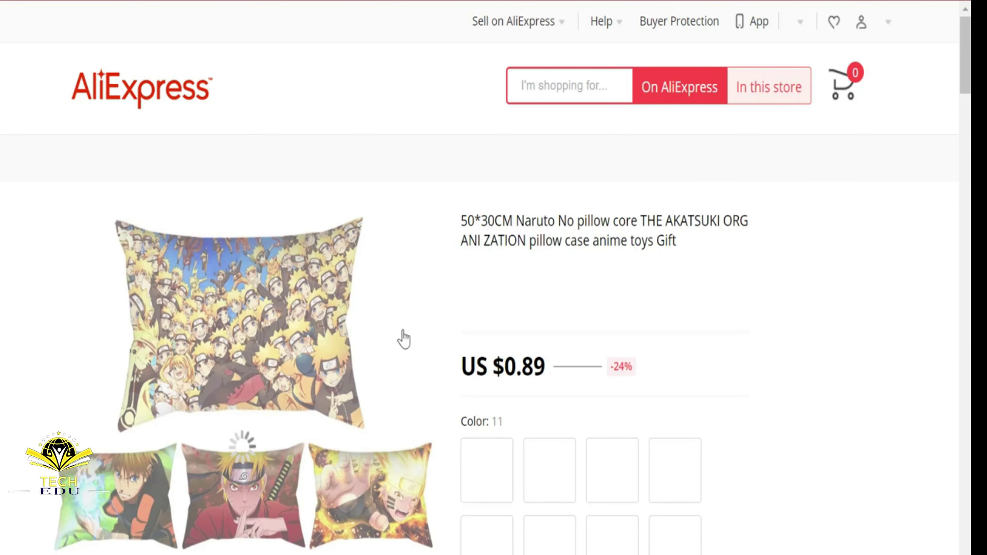
scroll(402, 337, down, 1)
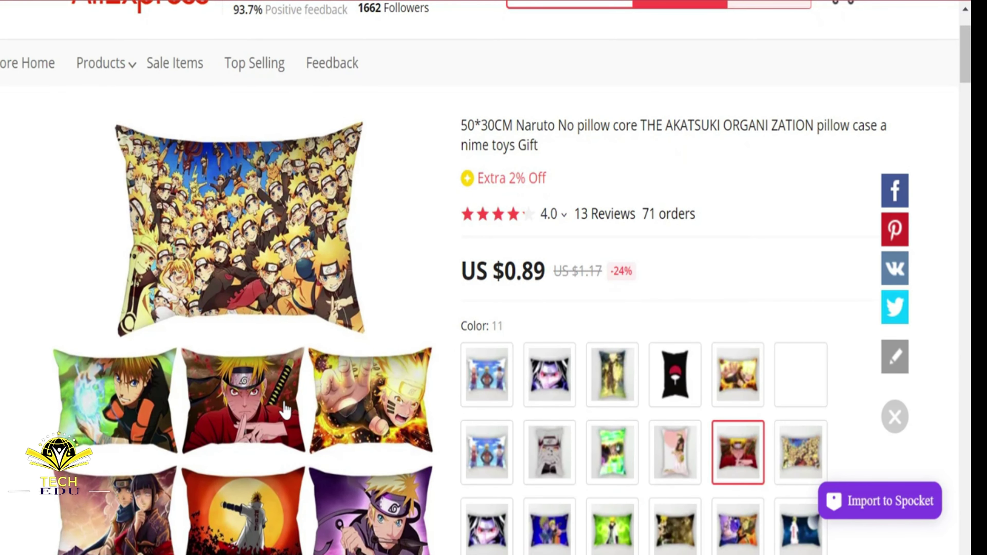
scroll(286, 410, down, 2)
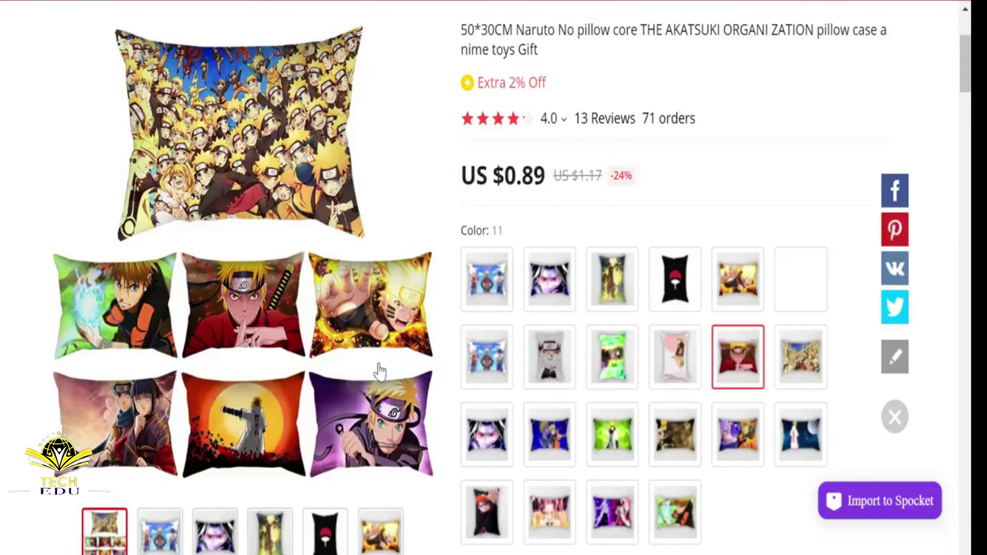
click(875, 512)
- Open the Akatsuki fire cloud pencil bag from the Child Gift Store's products and look over its description images
scroll(954, 412, down, 4)
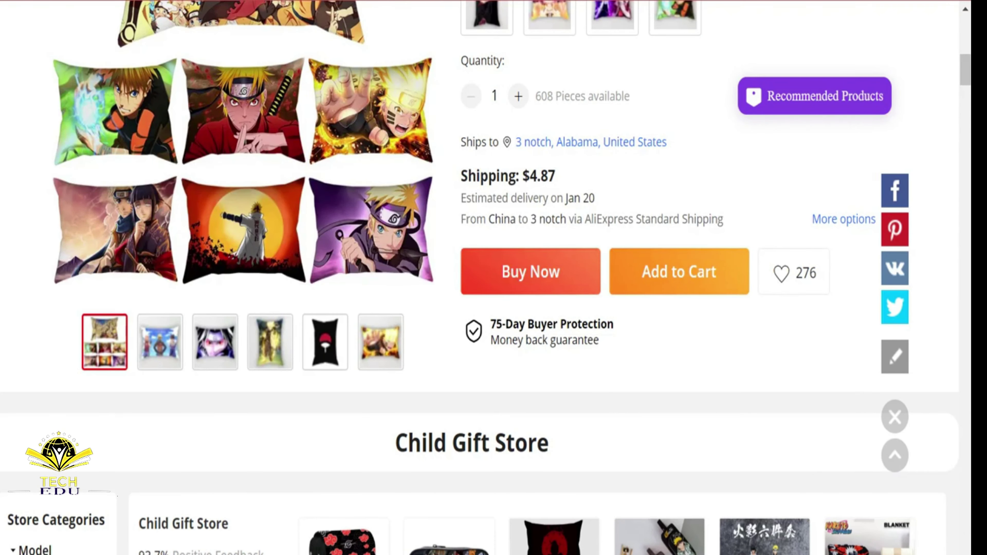
scroll(954, 412, down, 10)
scroll(504, 396, up, 2)
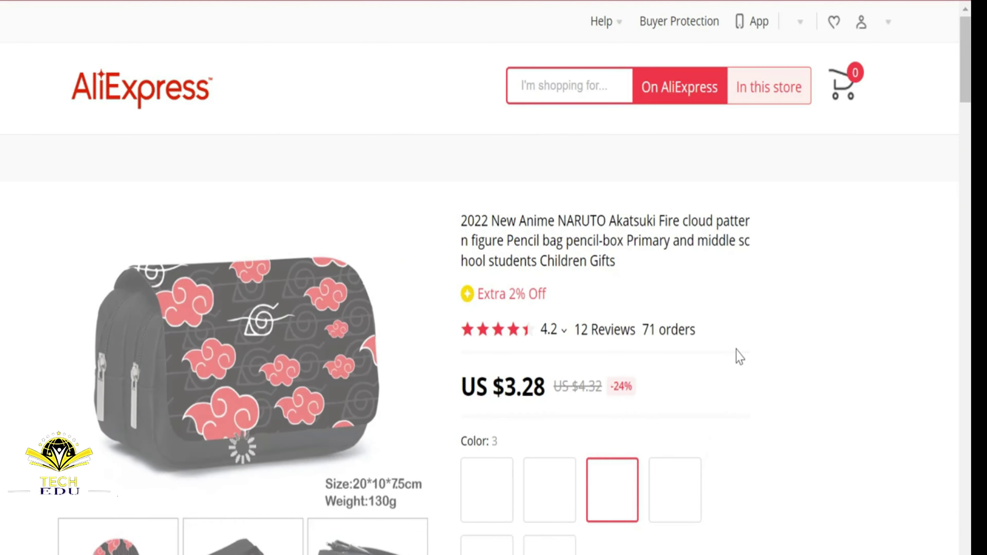
scroll(882, 478, down, 5)
scroll(880, 477, down, 10)
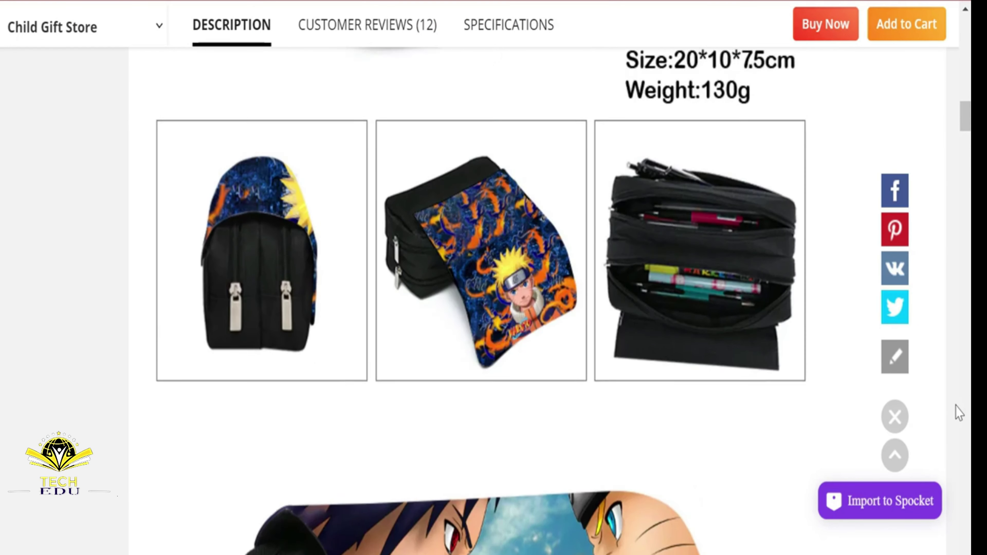
scroll(956, 410, down, 8)
scroll(959, 409, down, 15)
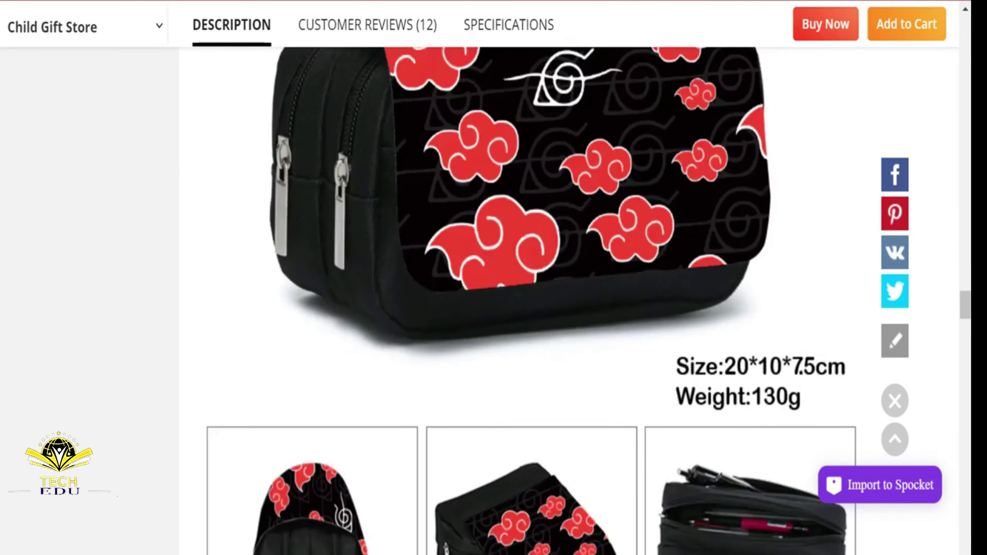
scroll(962, 462, down, 4)
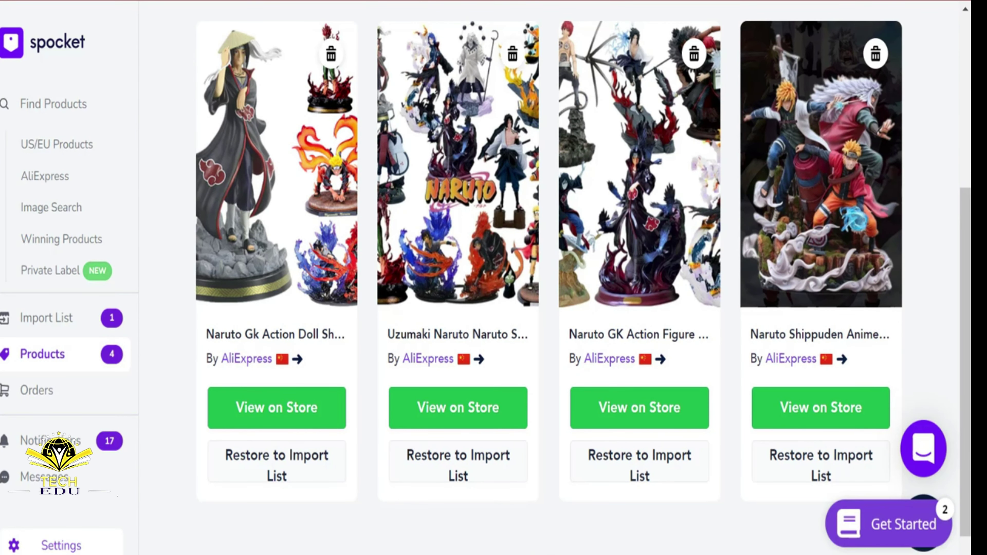
- In Spocket's import list, assign the Naruto pillow case to the Merch collection and push it to the store
click(26, 383)
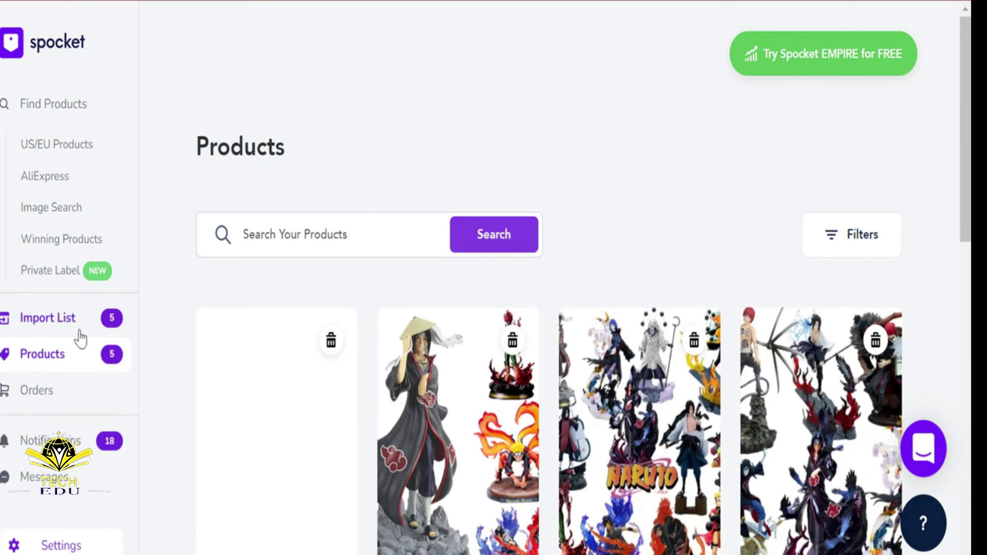
click(79, 331)
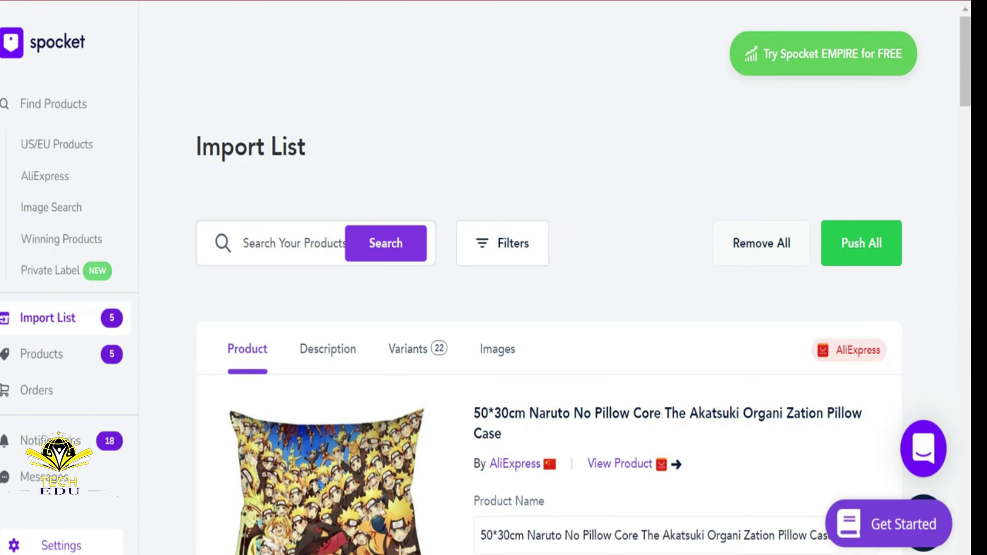
scroll(874, 337, down, 3)
scroll(586, 282, down, 10)
click(586, 216)
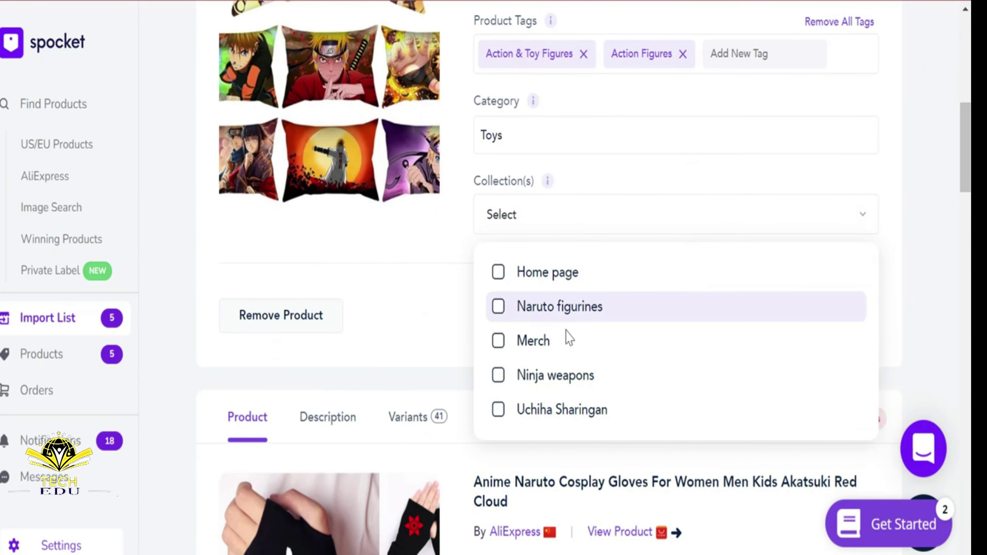
click(568, 339)
click(435, 311)
click(821, 315)
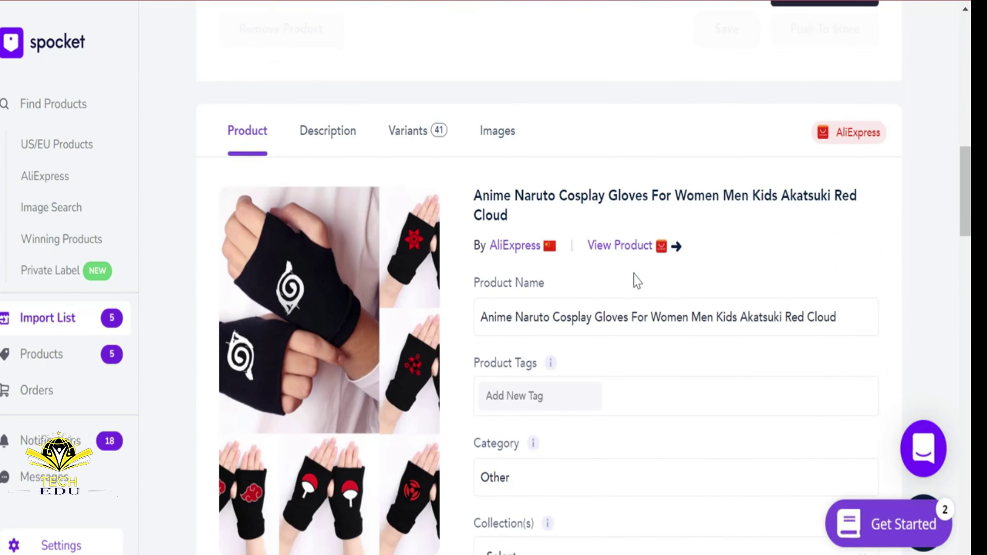
- Assign the Anime Naruto Cosplay Gloves to the Merch collection and push them to the store
click(540, 268)
click(520, 403)
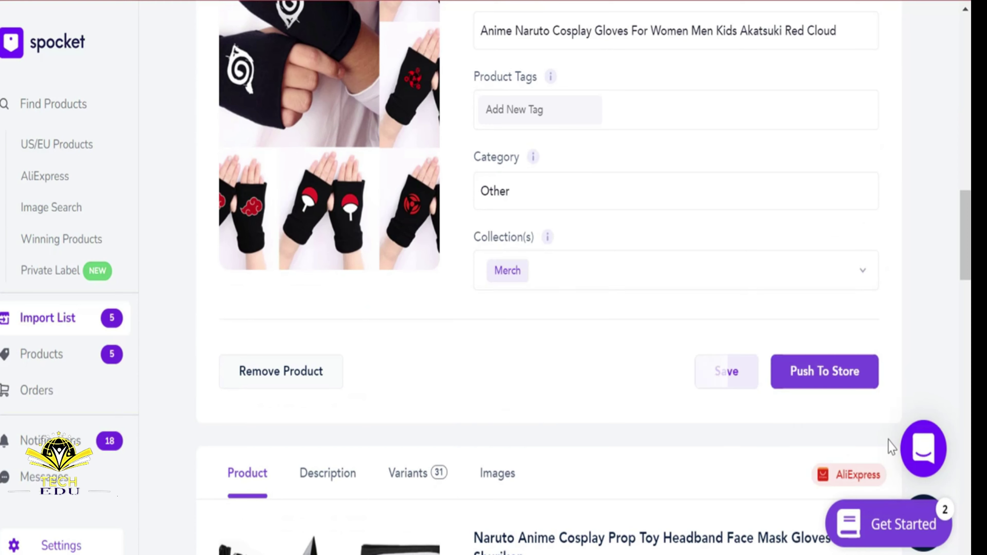
click(777, 371)
click(763, 376)
click(785, 365)
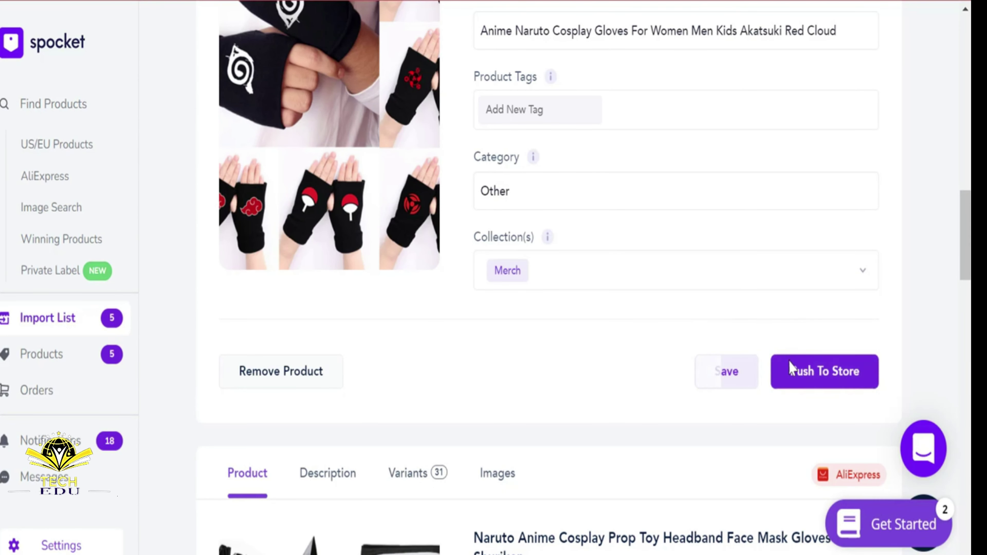
- Assign the Naruto headband, face mask and shuriken prop set to the Merch collection and push it to the store
click(591, 337)
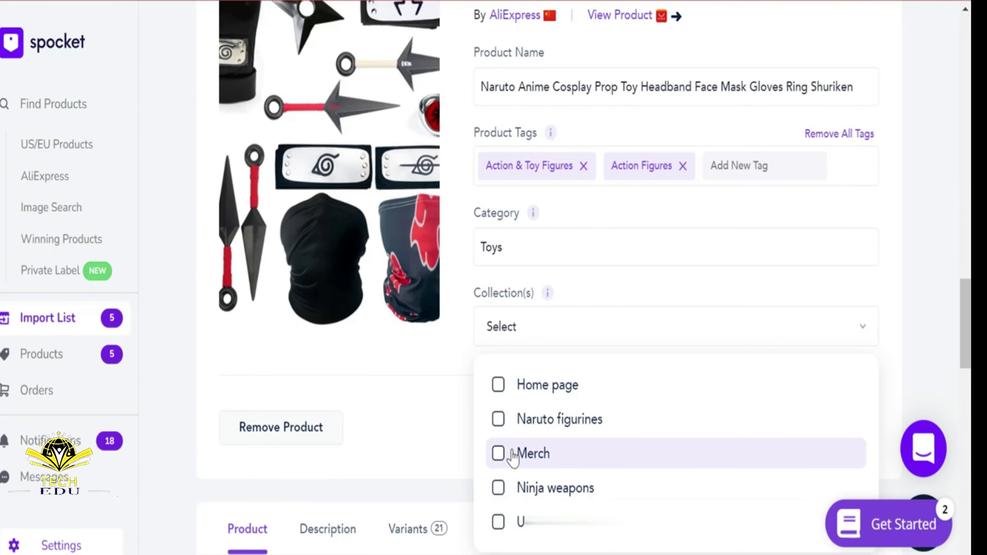
click(510, 451)
click(814, 427)
click(860, 335)
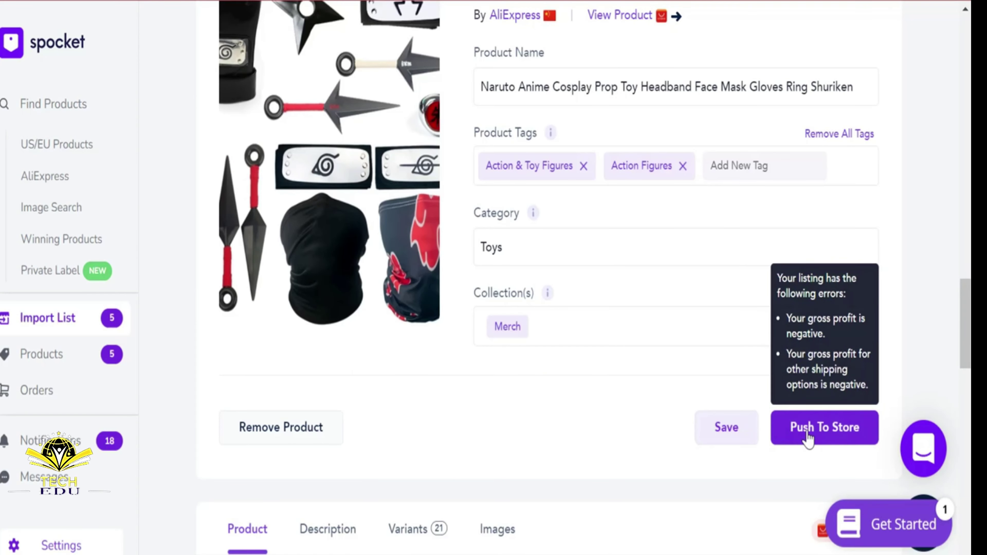
- Assign the Anime Naruto Baseball Cap to the Merch collection and push it to the store
click(586, 385)
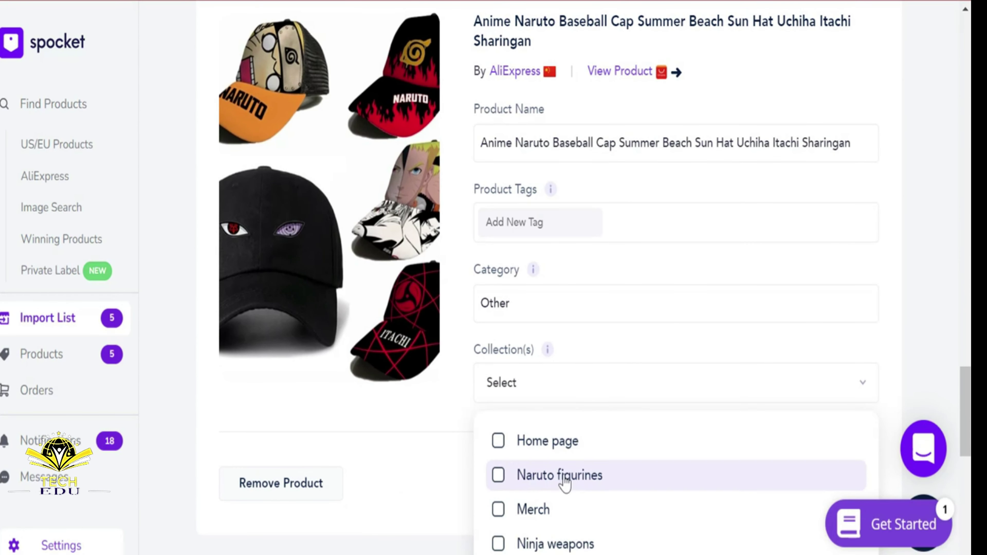
click(552, 507)
click(687, 386)
click(799, 486)
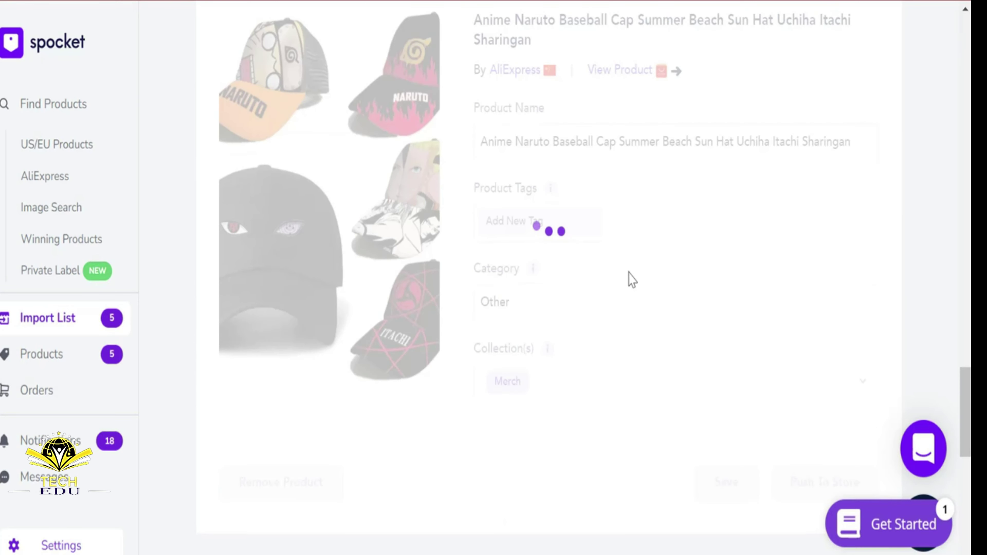
- Assign the Anime Naruto Sports Wristband to the Merch collection and push it to the store
click(635, 344)
click(569, 471)
click(425, 419)
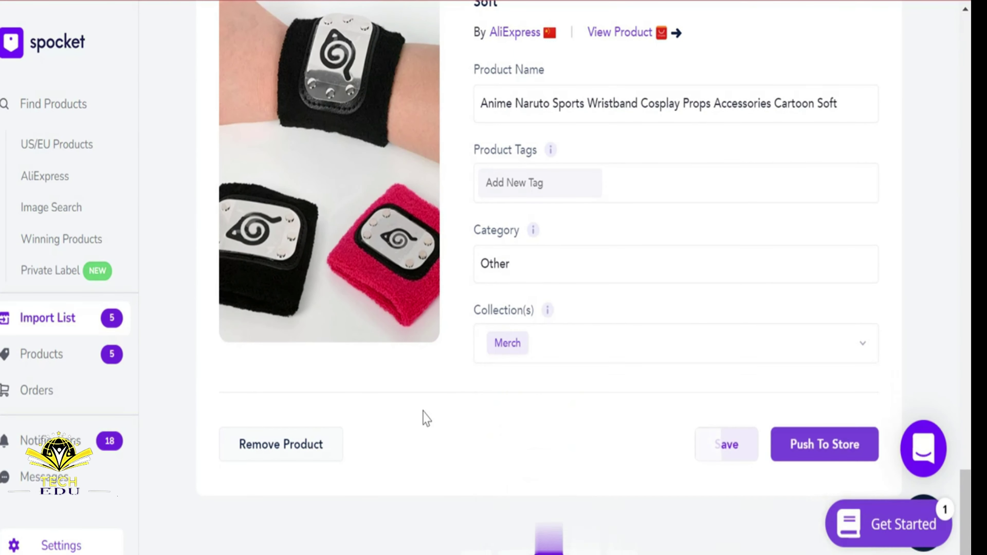
click(819, 447)
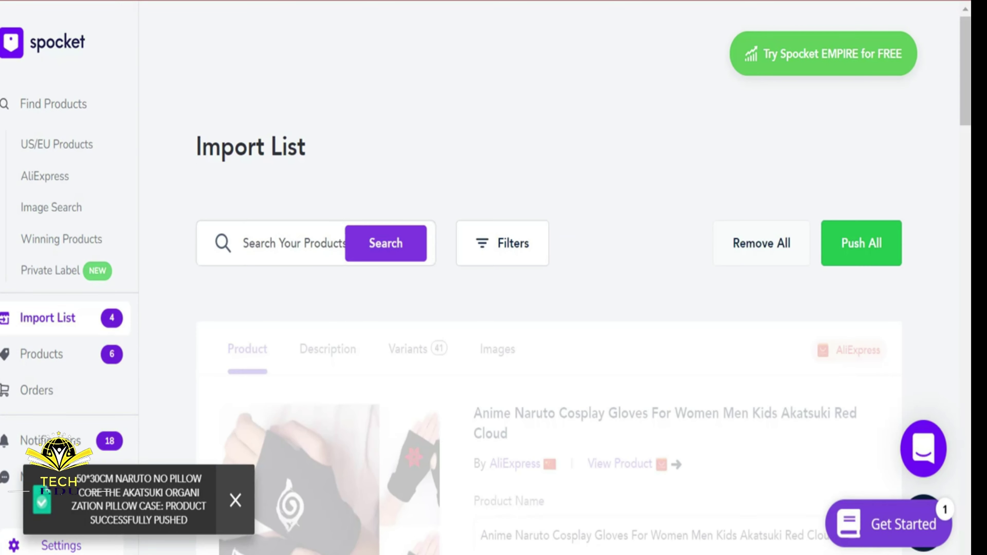
- Switch to AliExpress and import the Anime Naruto Kakashi Kunai Shuriken plastic weapons listing to Spocket
key(alt+Tab)
drag(204, 138, 124, 138)
click(609, 130)
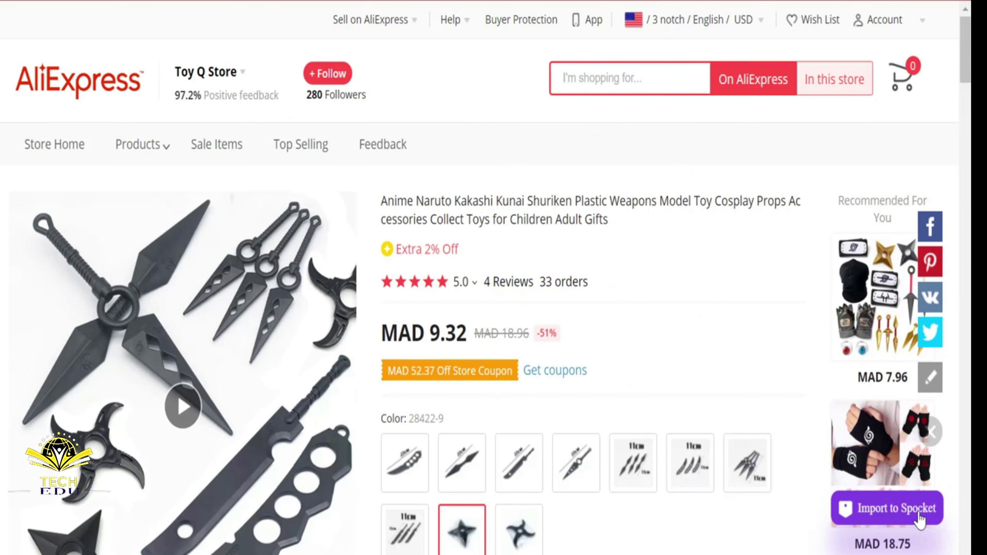
click(919, 519)
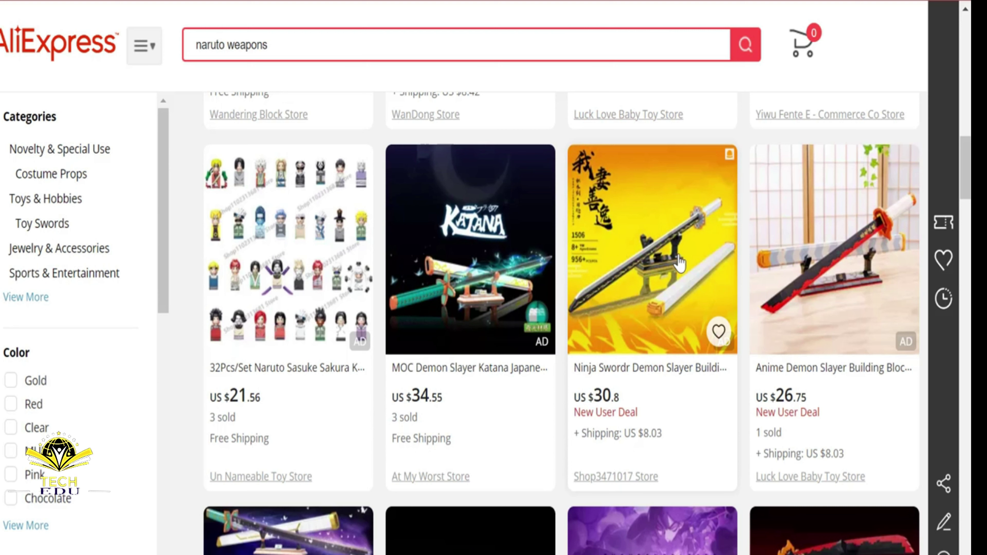
- From the "naruto weapons" results, open the Anime Demon Slayer Building Blocks Ninja Sword and import it to Spocket
scroll(831, 287, down, 2)
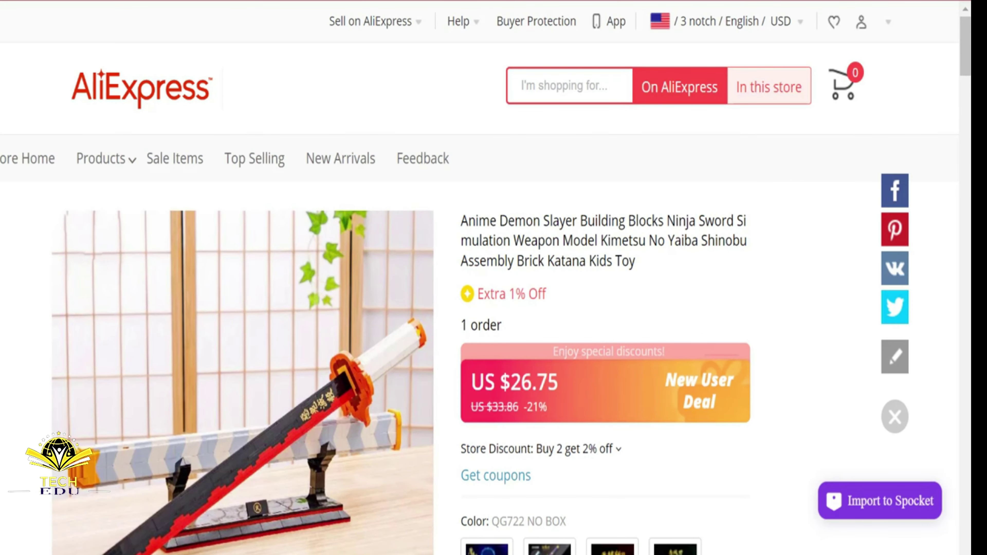
scroll(837, 470, down, 10)
click(874, 502)
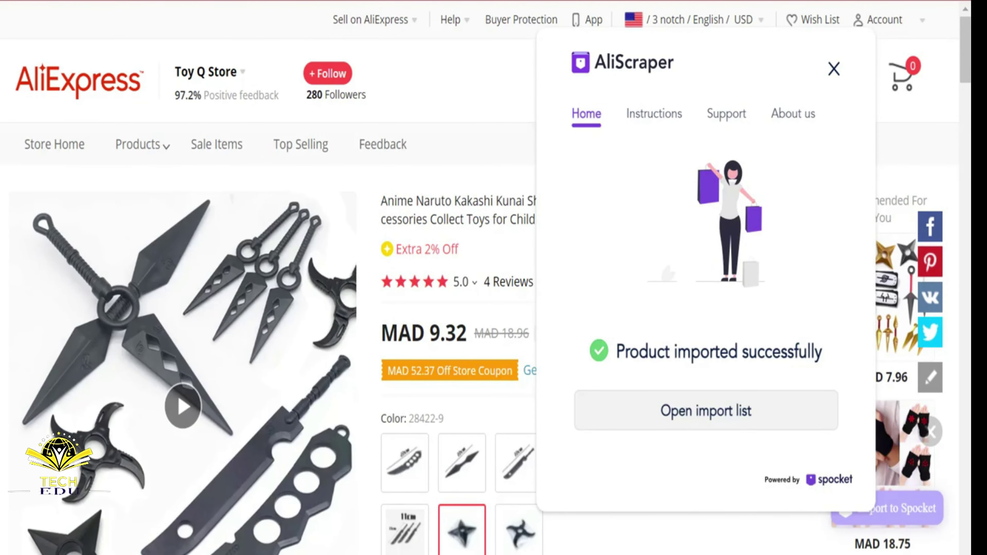
- Close the kunai import dialog, open the Anime Naruto Golden Weapon Model from Toy Q Store's featured products and import it to Spocket
click(834, 69)
scroll(806, 63, down, 10)
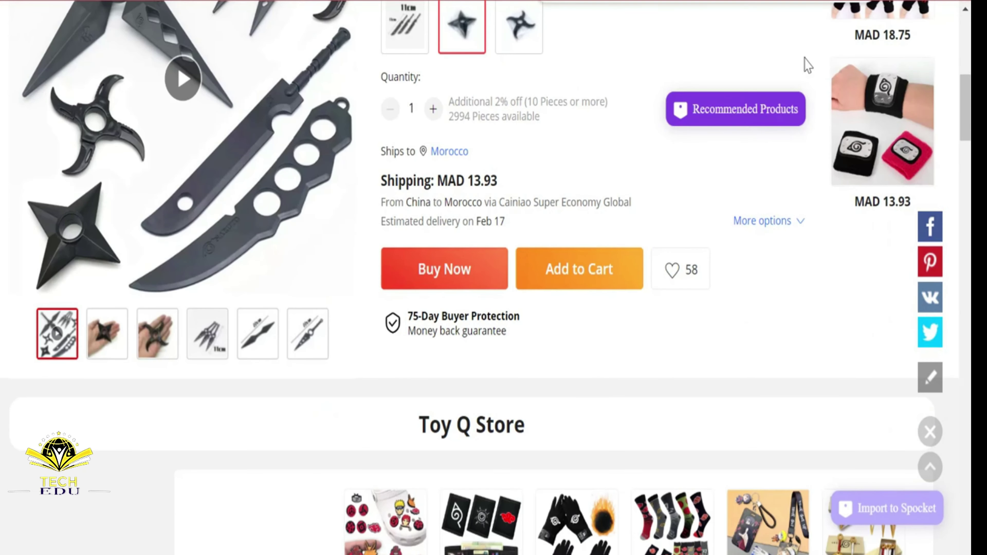
scroll(881, 249, down, 5)
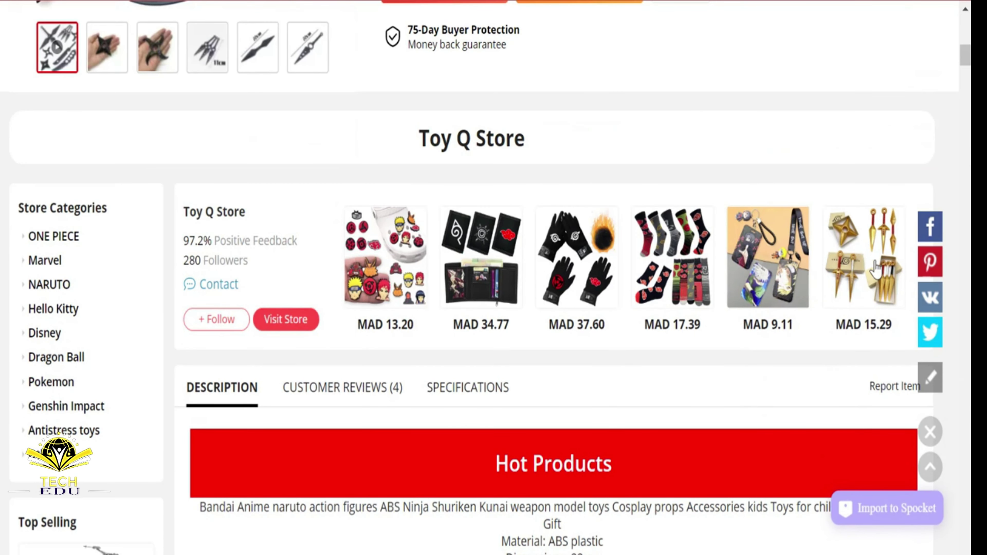
click(848, 253)
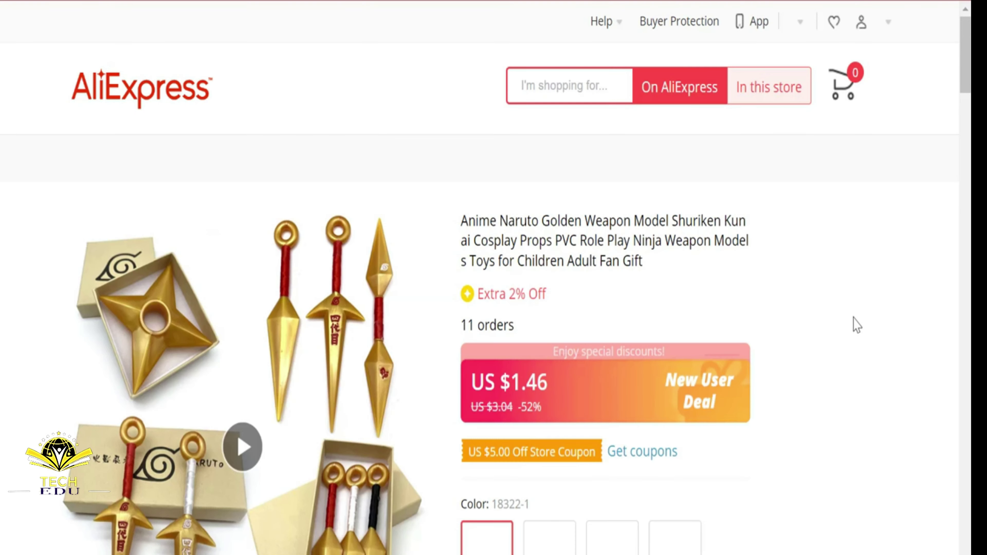
scroll(844, 506, down, 10)
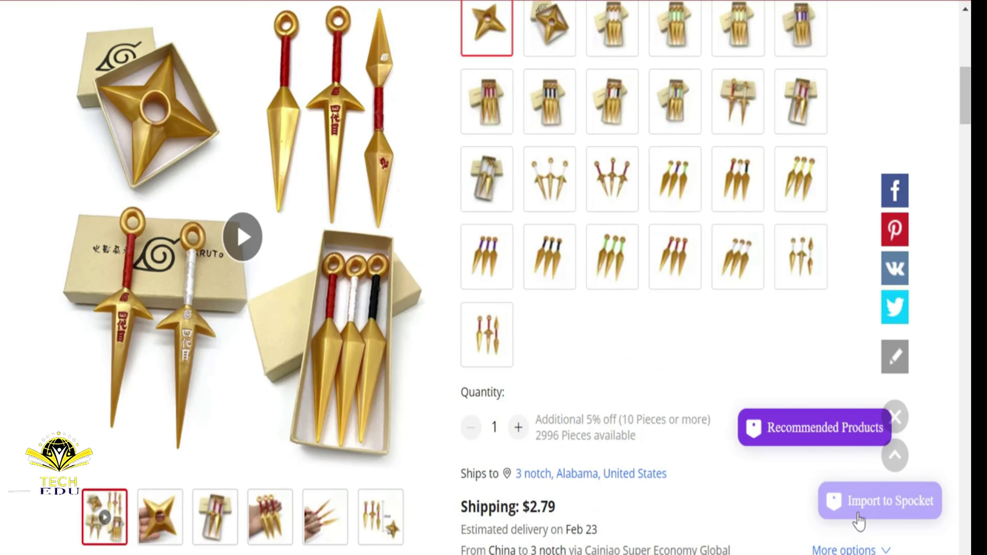
- Open the Anime Naruto Kunai Weapons Model Toys listing from the seller's other products and dismiss the Spocket import dialog
scroll(858, 520, down, 15)
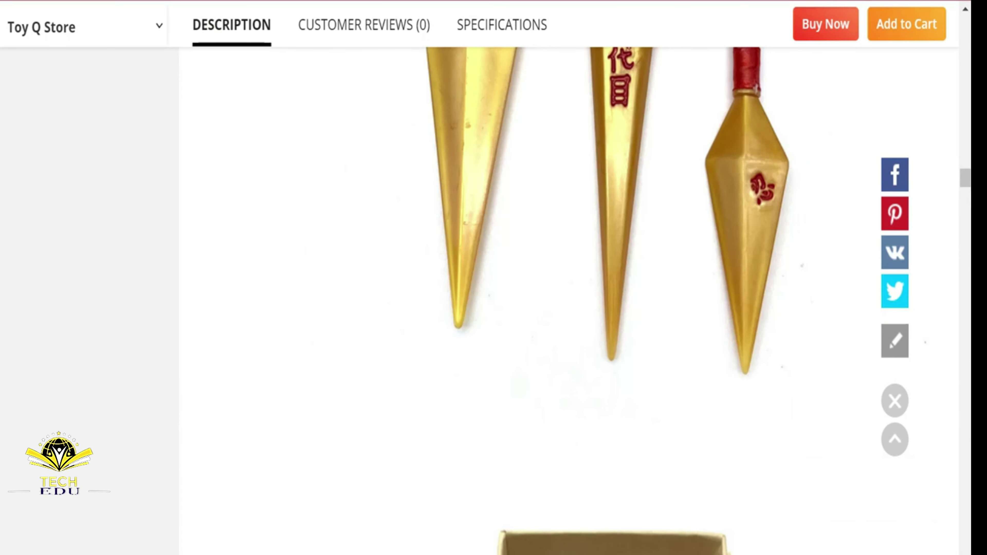
scroll(567, 301, down, 5)
scroll(567, 301, down, 10)
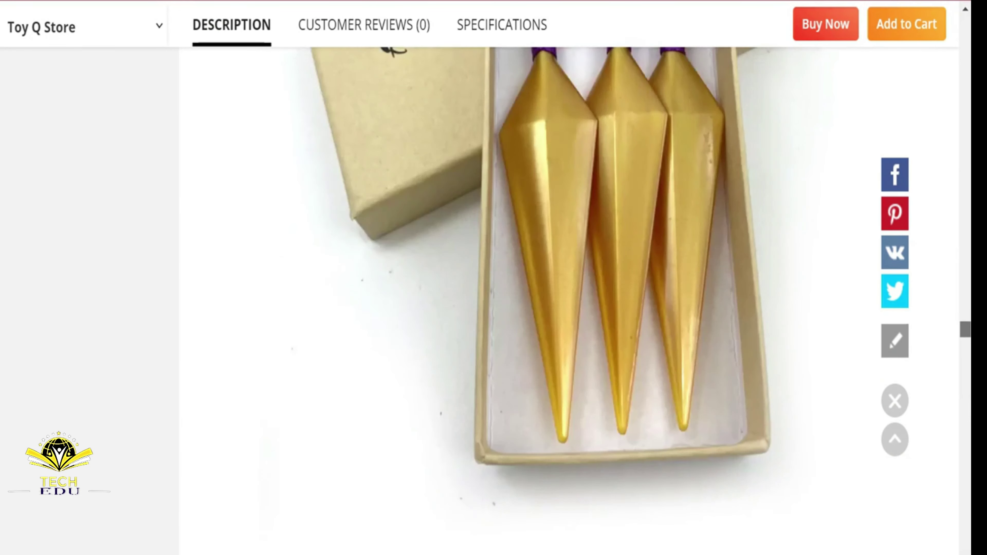
scroll(567, 301, down, 10)
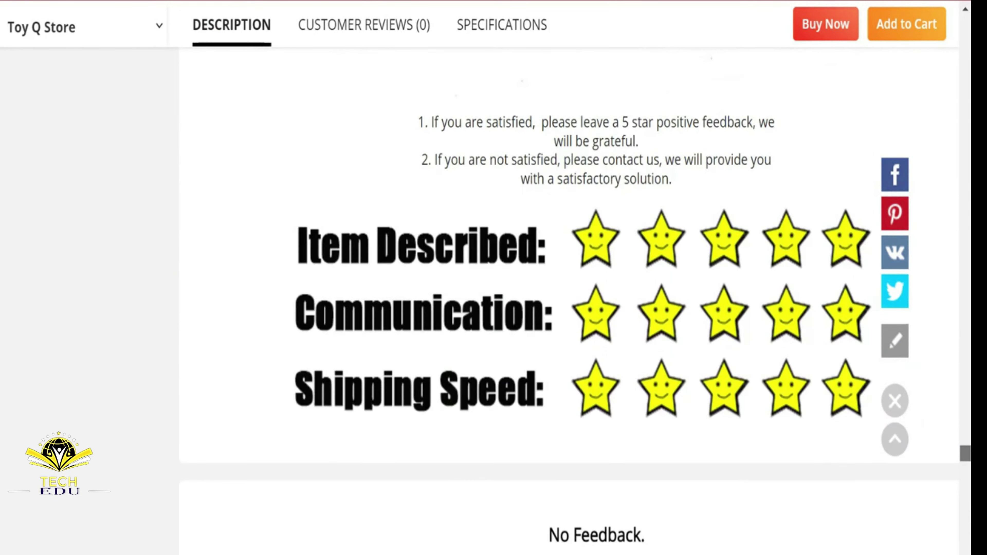
scroll(699, 424, down, 3)
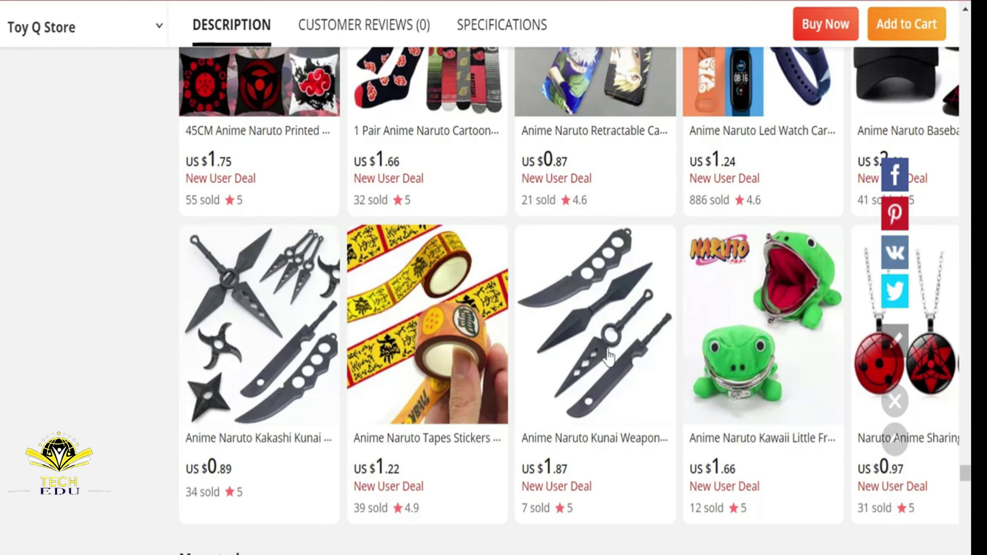
click(657, 363)
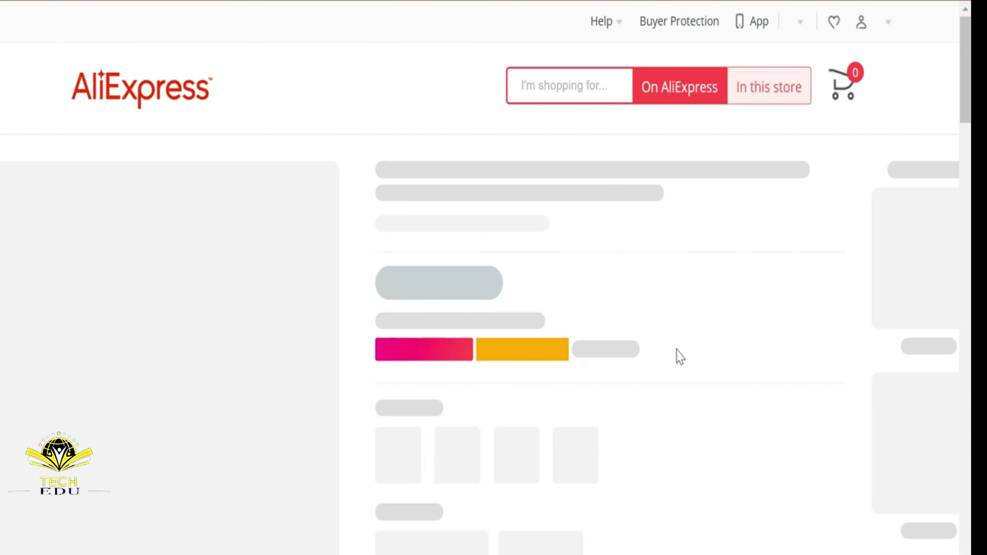
scroll(798, 367, down, 15)
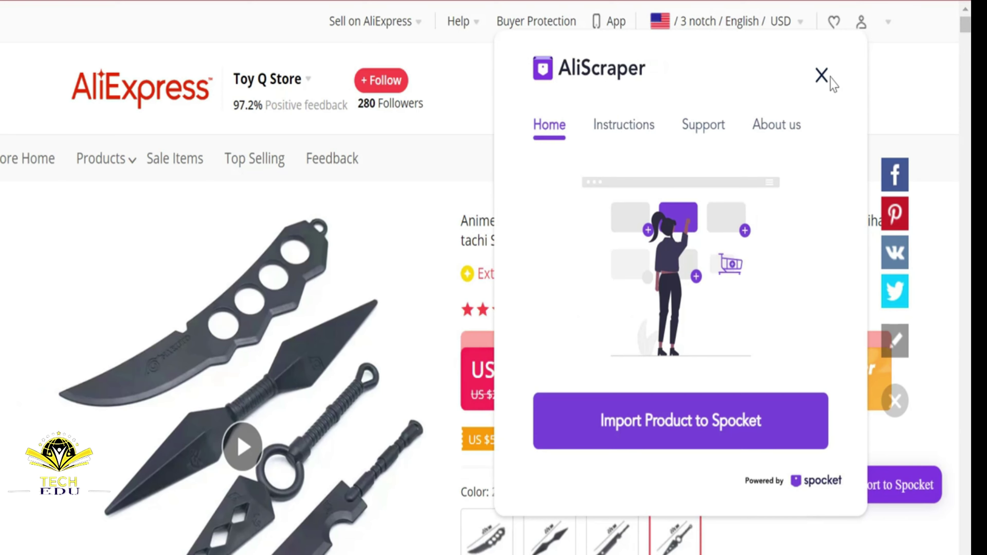
click(821, 76)
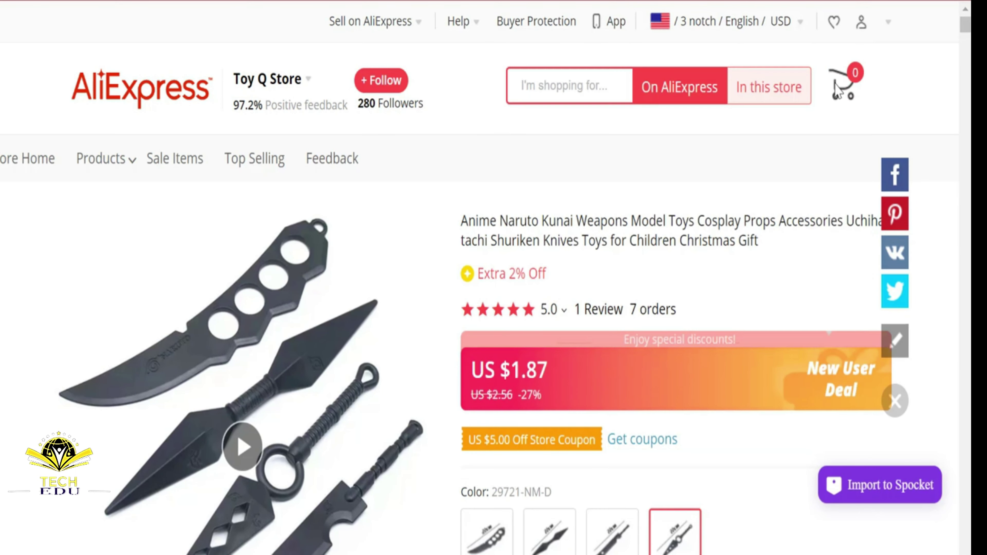
- Search all of AliExpress for "katanas" and open the 1:1 Cosplay Demon Slayer Katana listing
click(582, 80)
text(katanas)
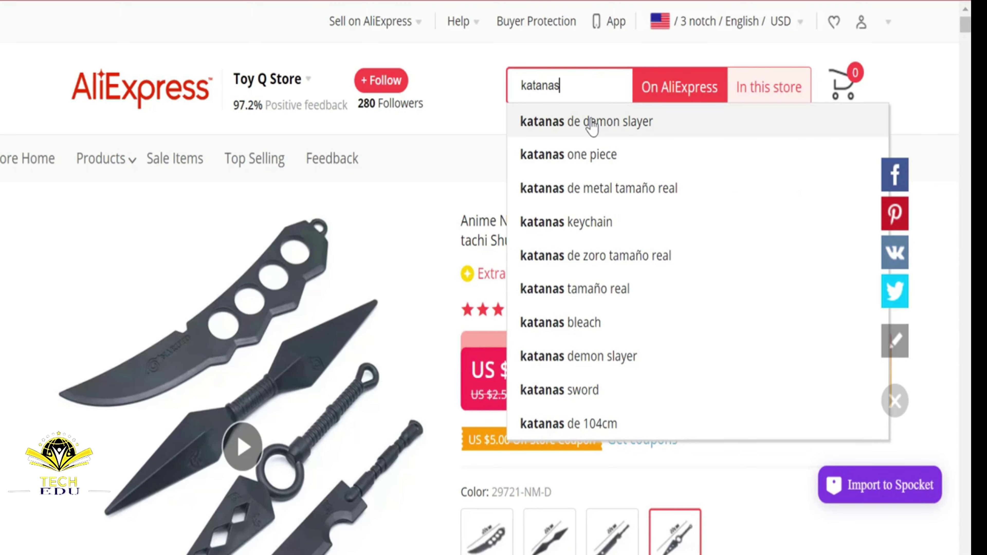
click(683, 86)
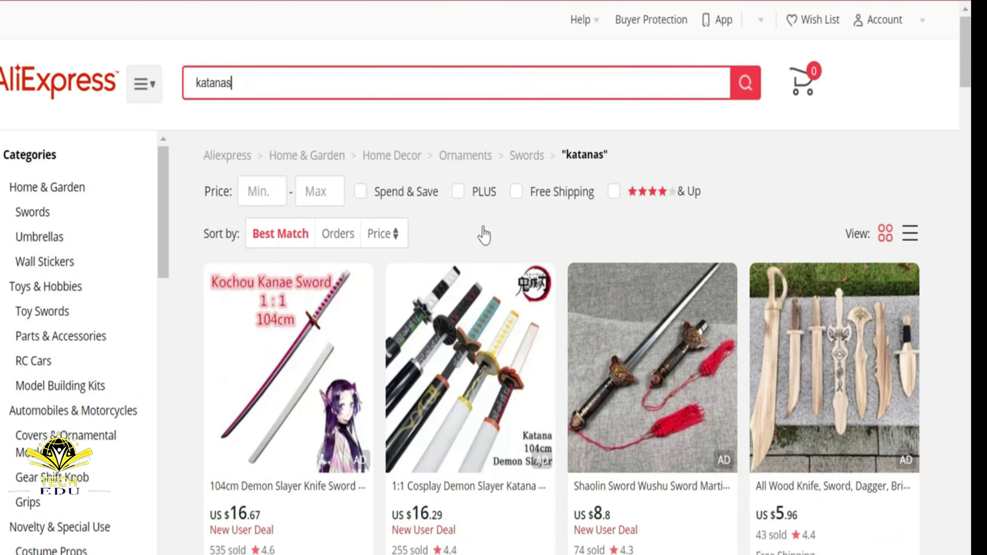
scroll(726, 355, down, 6)
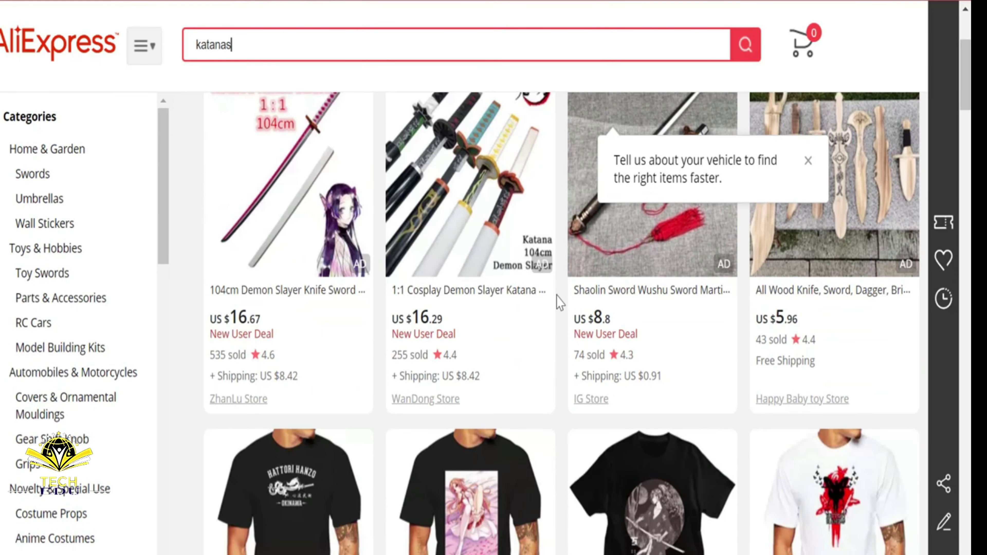
click(450, 196)
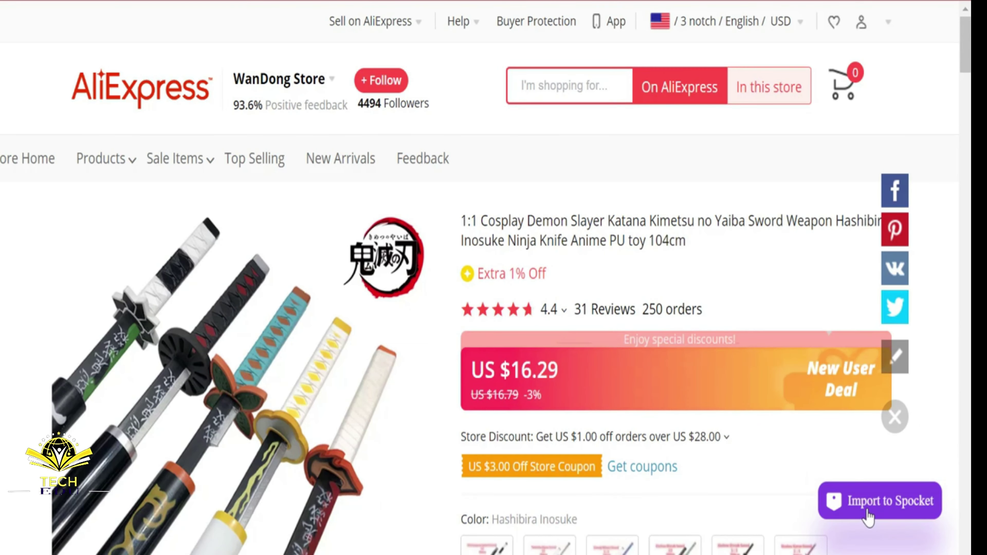
- Open the 100cm Cosplay Yama Sword from WanDong Store's featured products and import it to Spocket
scroll(948, 435, down, 15)
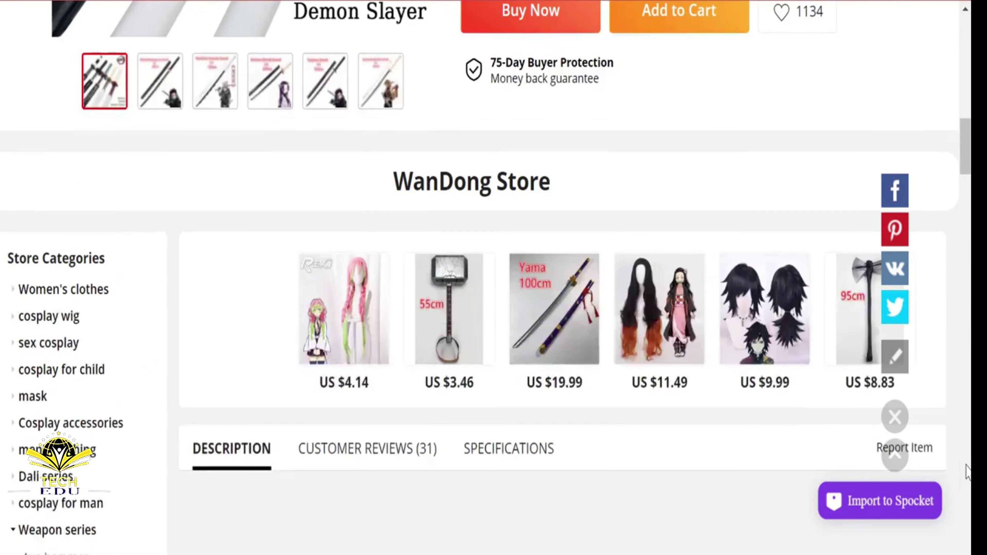
scroll(960, 426, up, 5)
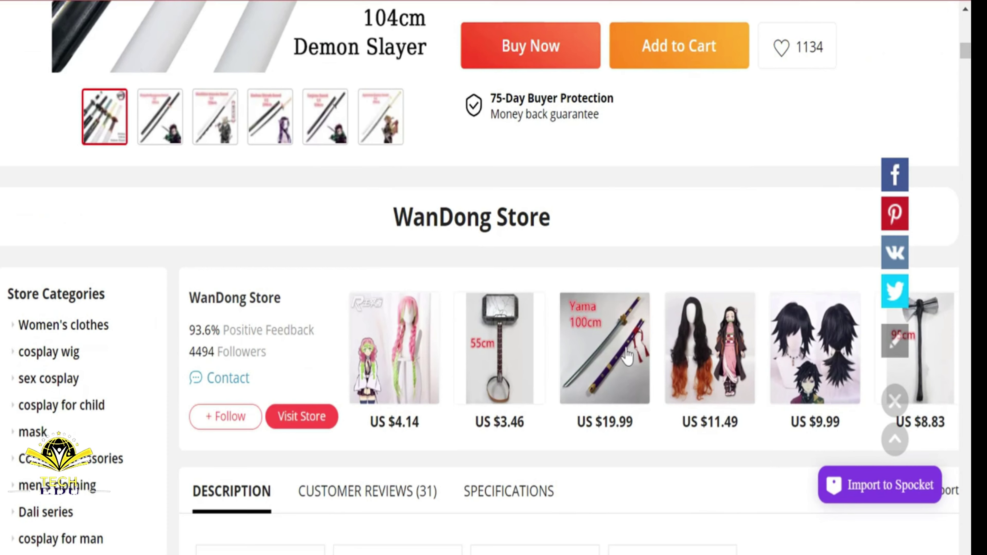
click(622, 359)
scroll(948, 536, down, 5)
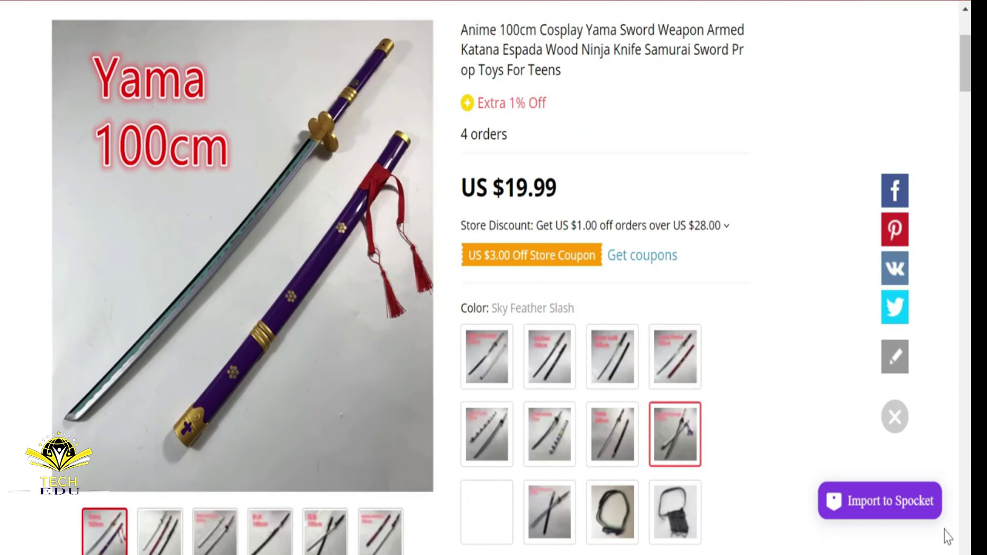
click(899, 499)
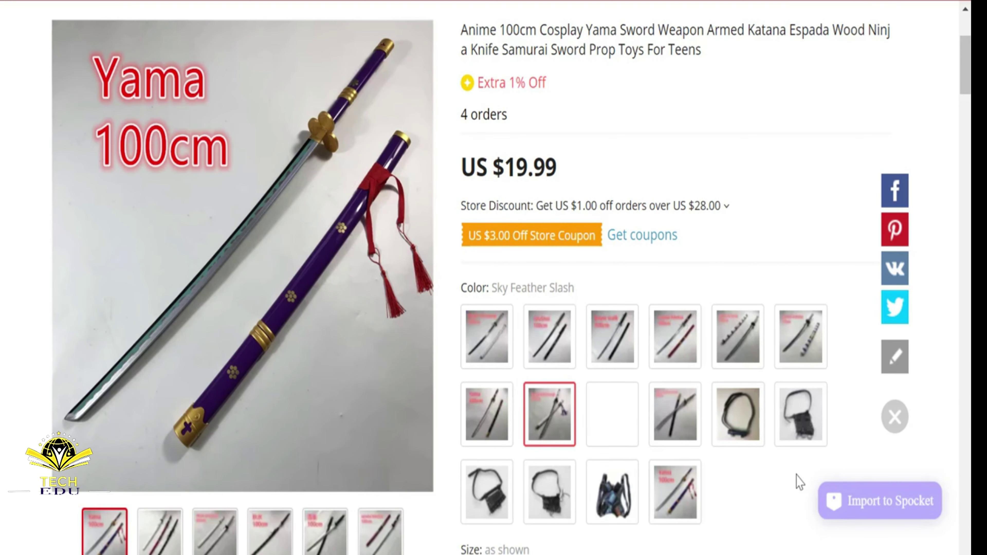
- Open the Roronoa Zoro 1:1 Cosplay Sword listing, review it, import it to Spocket and close the import dialog
scroll(799, 482, down, 20)
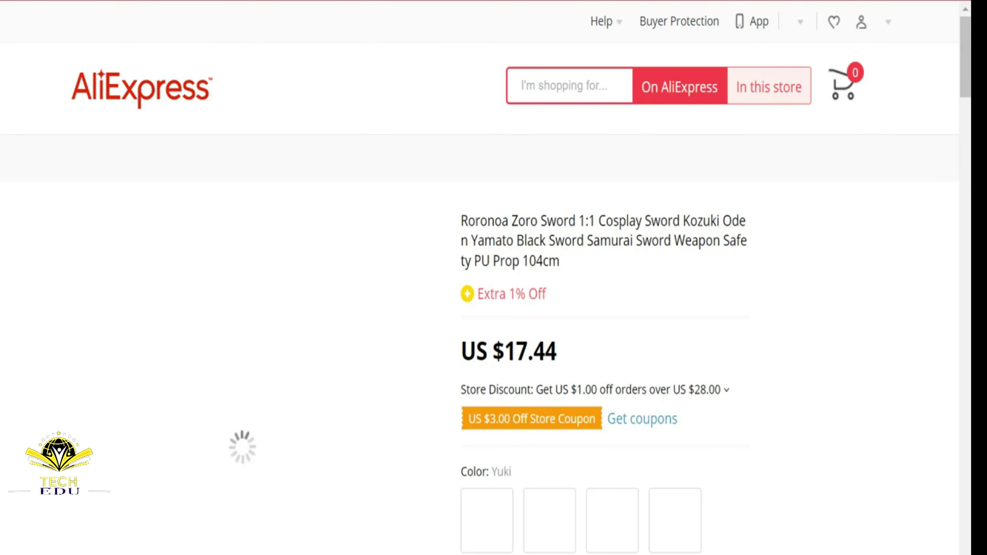
scroll(951, 403, down, 5)
scroll(920, 411, down, 15)
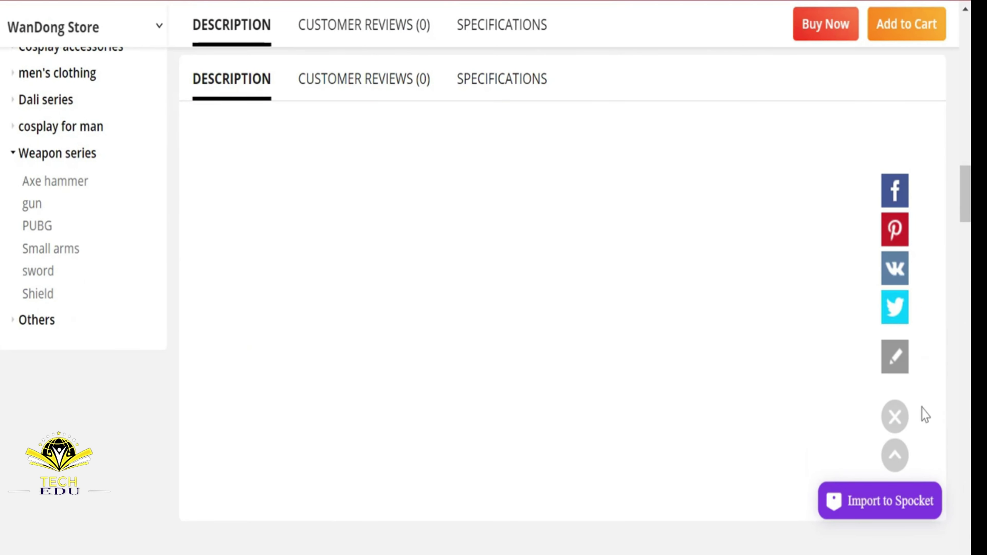
scroll(740, 370, up, 5)
scroll(775, 383, up, 10)
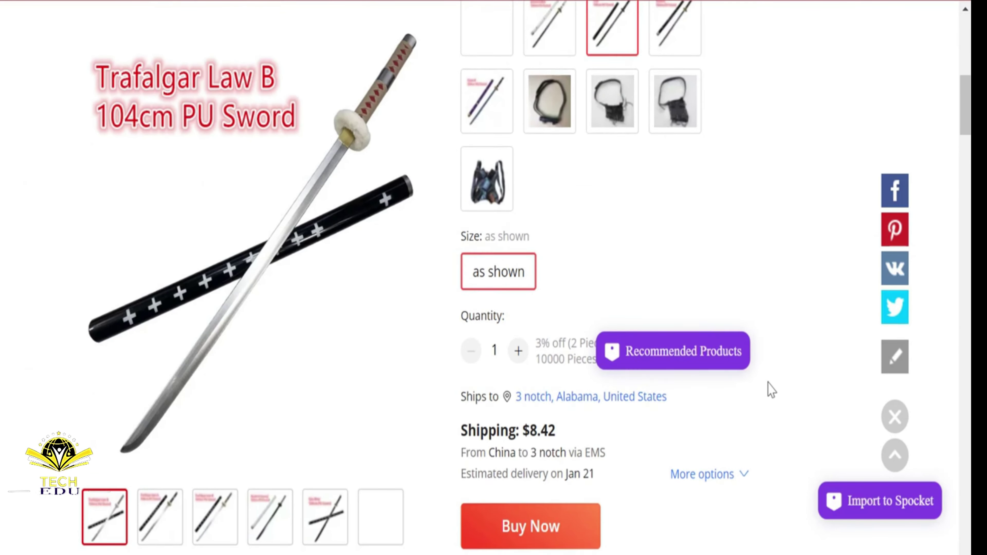
scroll(857, 388, down, 2)
click(880, 486)
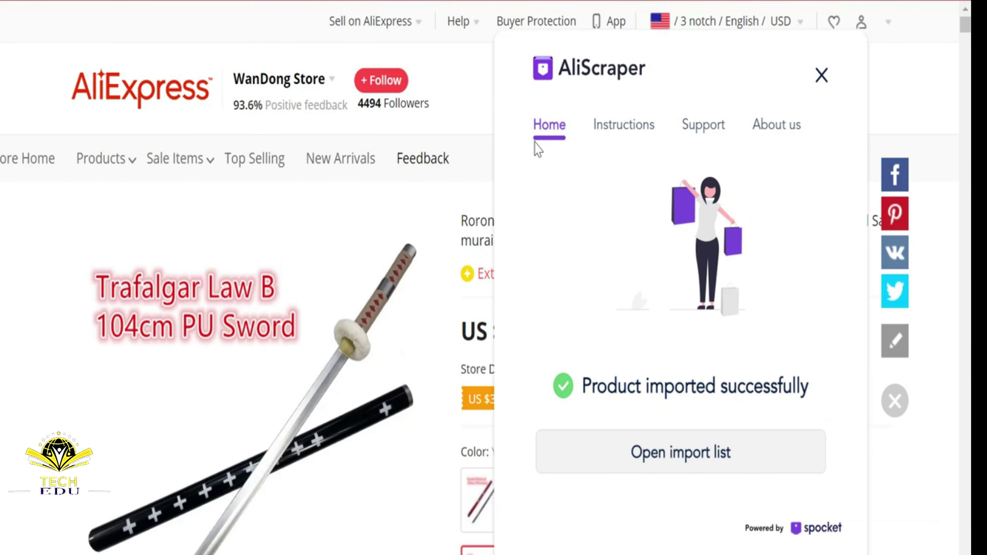
click(817, 80)
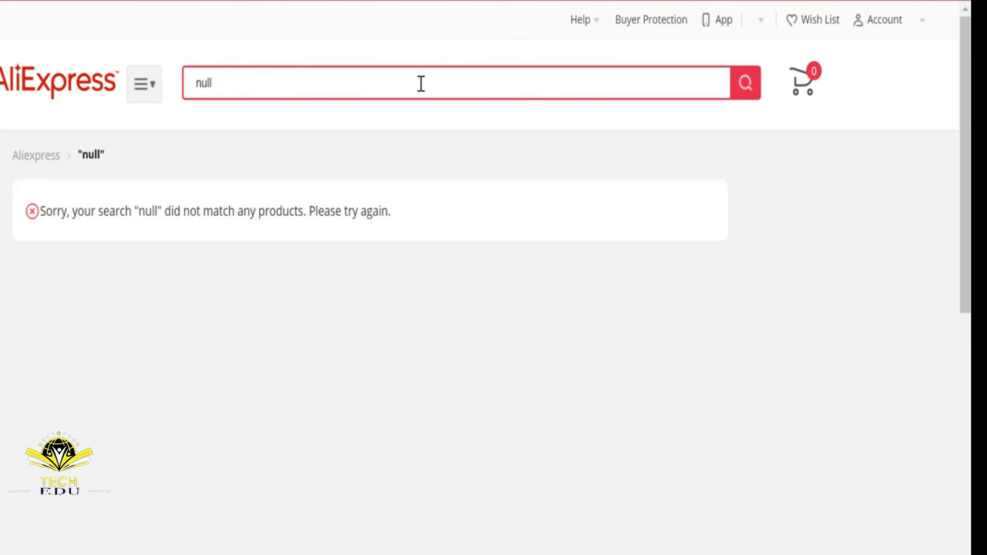
- Search AliExpress for "shark kleiver" and look through the results
scroll(421, 84, down, 5)
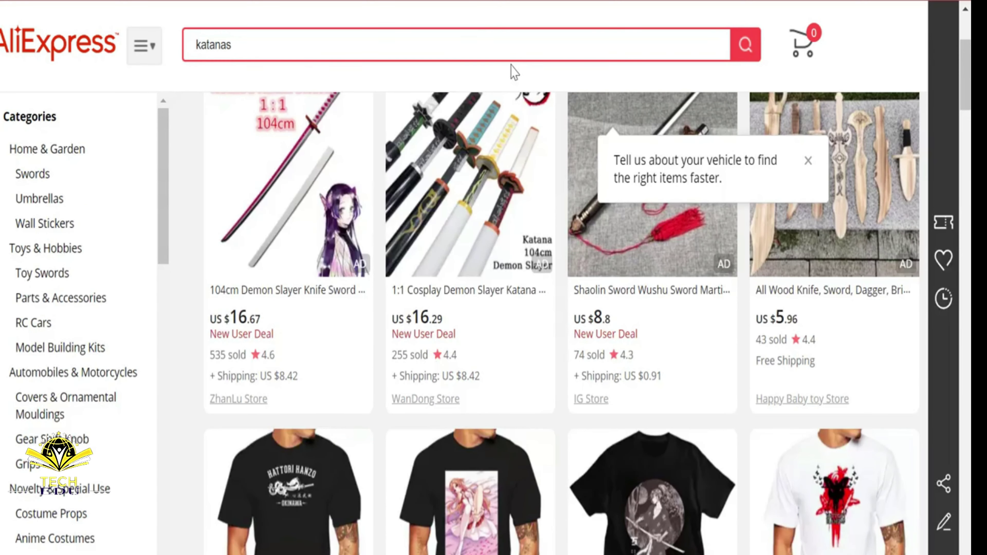
double_click(447, 39)
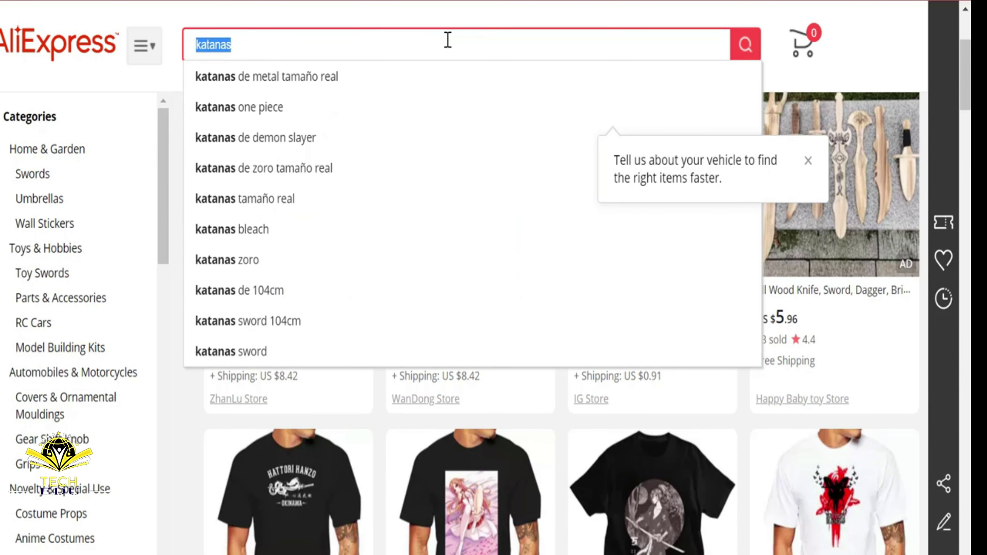
text(shark kle)
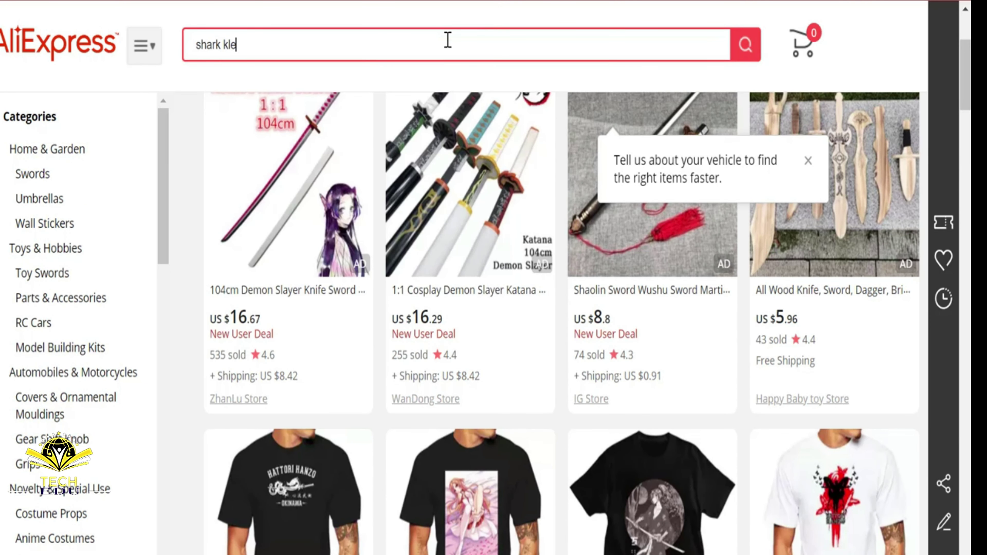
text(iver)
scroll(460, 375, down, 5)
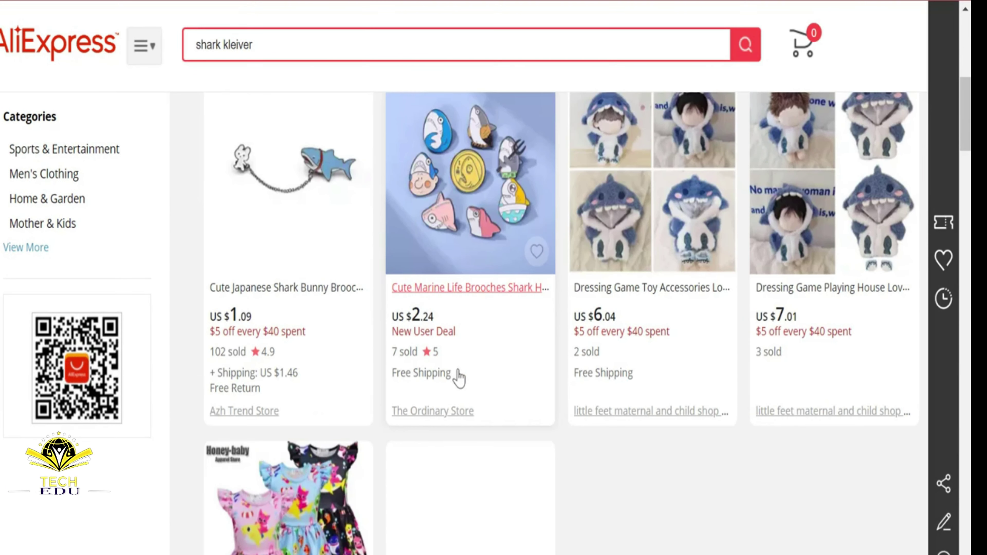
scroll(458, 377, up, 5)
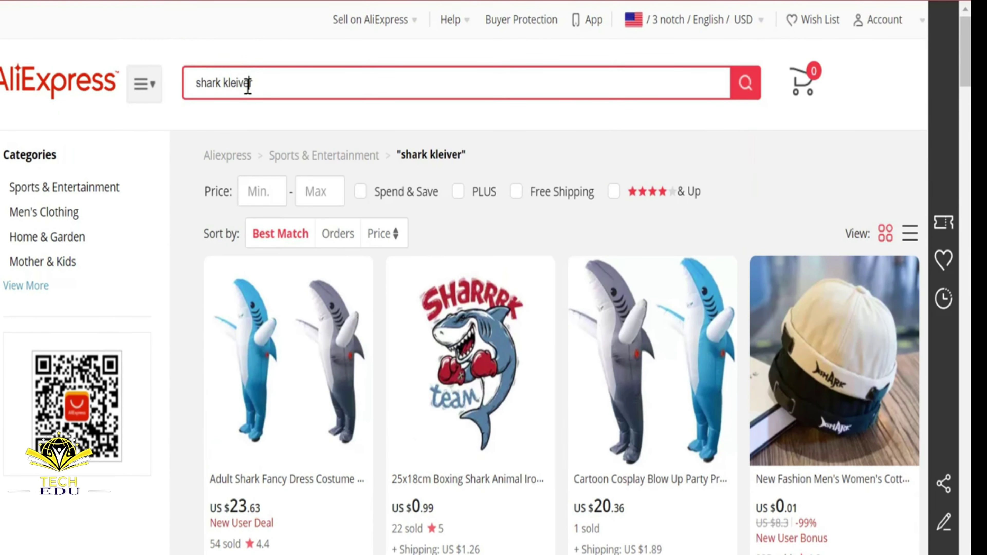
- Search AliExpress for "shark sword", look through the results and open the 25cm Kimetsu No Yaiba Sword listing
double_click(247, 84)
text(shark s)
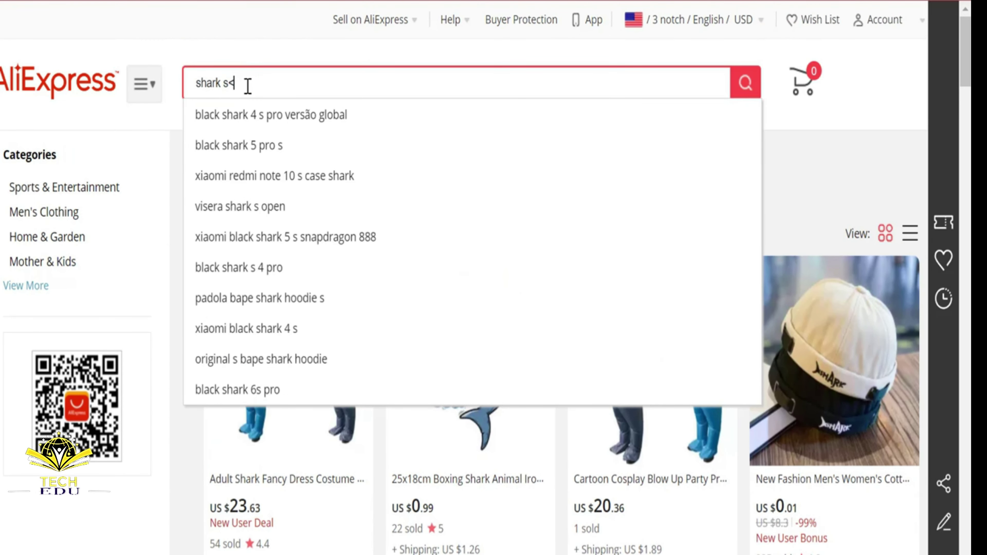
text(word)
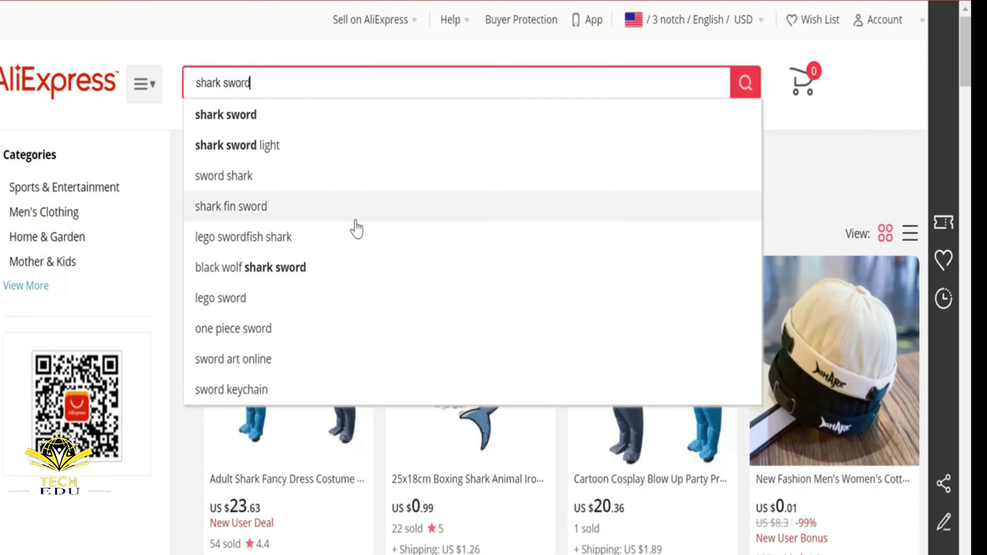
key(Return)
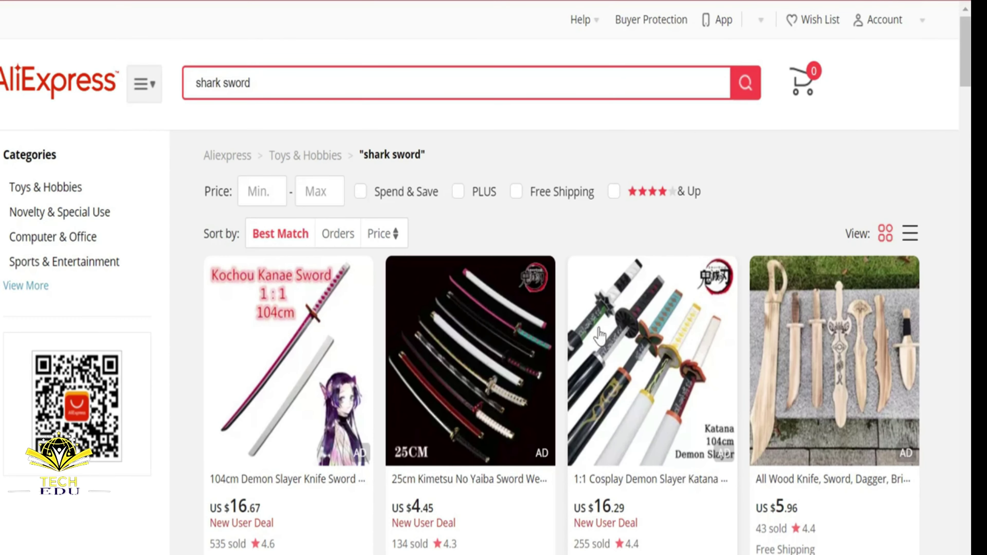
scroll(587, 342, down, 2)
scroll(587, 342, down, 4)
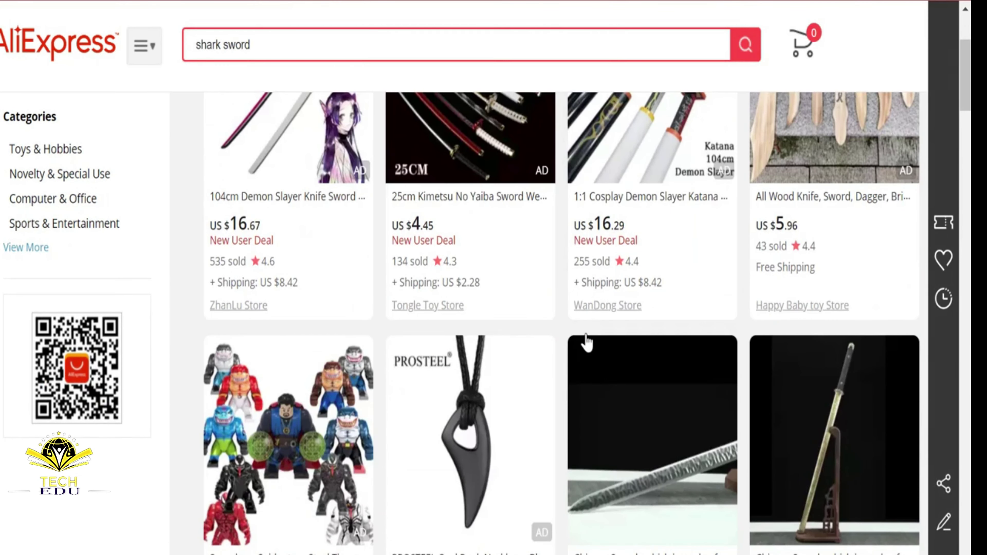
scroll(498, 394, up, 6)
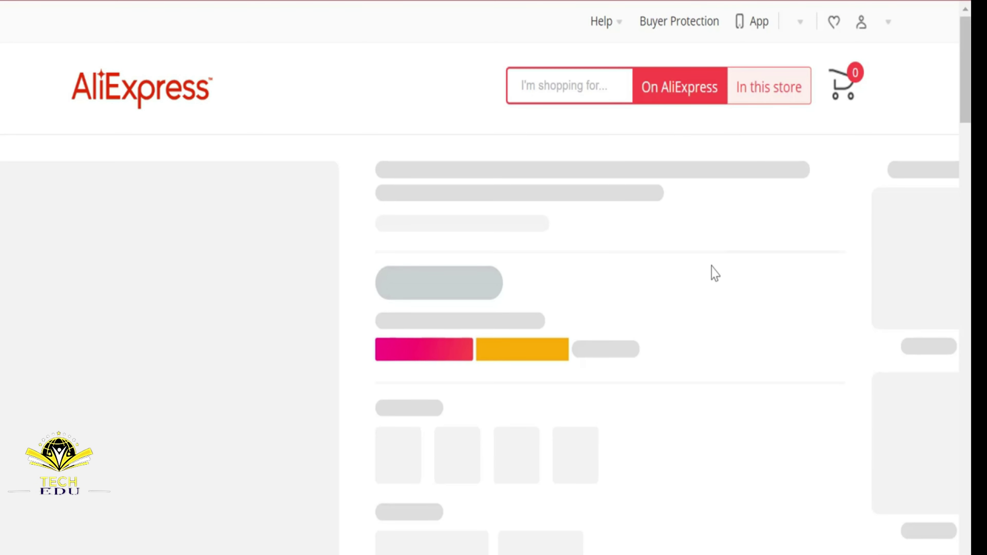
- Review the 25cm Kimetsu No Yaiba Sword listing and import it to Spocket
scroll(716, 280, down, 7)
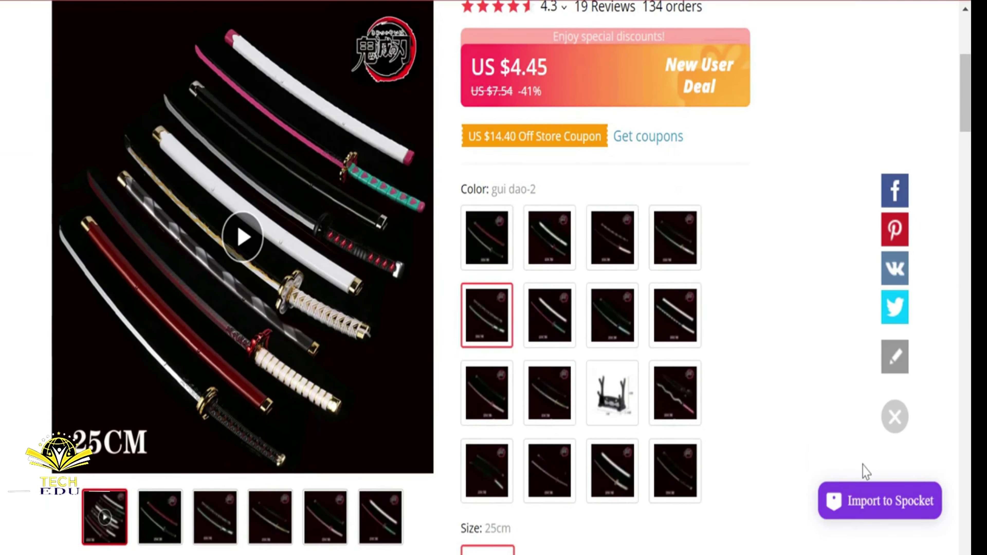
scroll(692, 406, up, 5)
scroll(700, 391, down, 2)
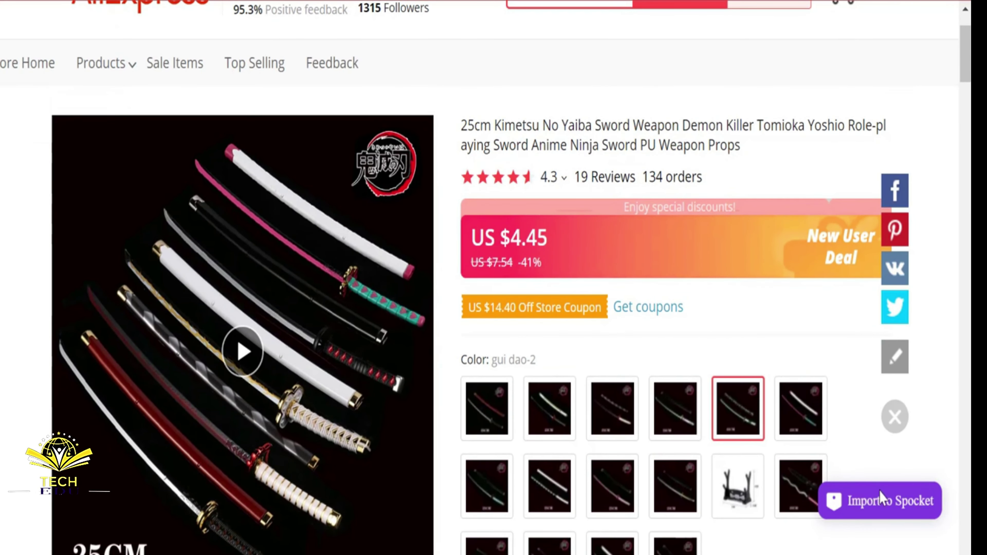
click(870, 505)
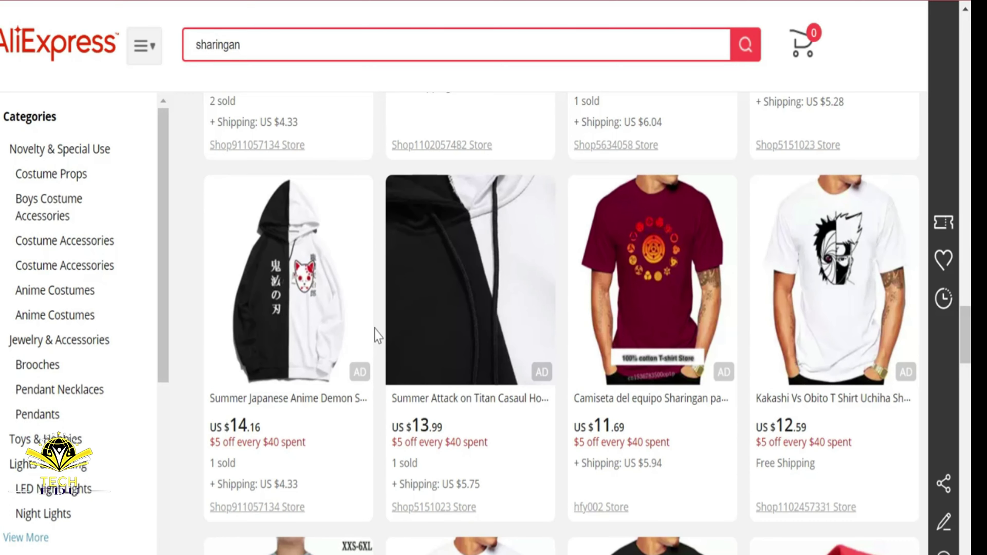
- Browse the "sharingan" results and open the Sharingan keychain, Naruto ring and Scary Eyes sticker listings in new tabs
scroll(432, 316, up, 1)
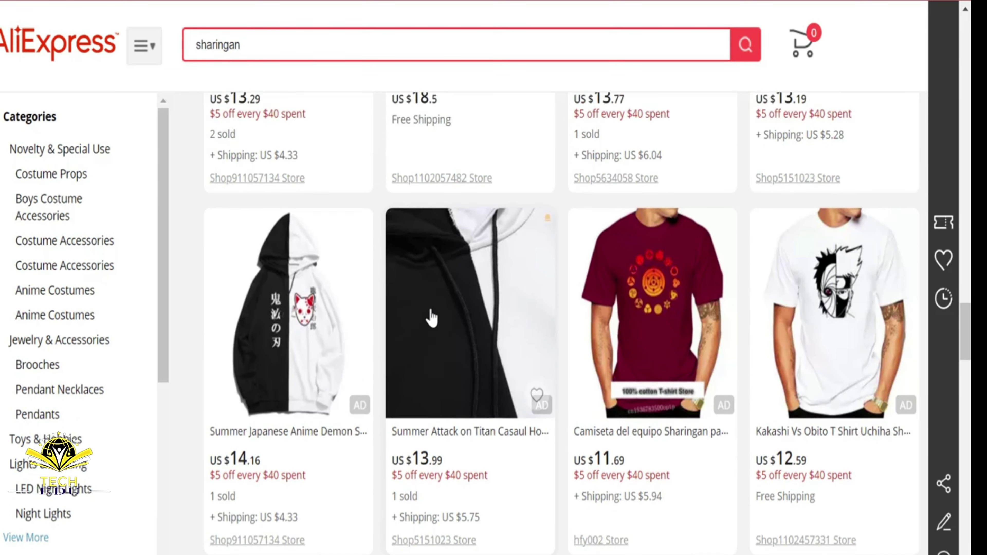
scroll(432, 315, down, 15)
scroll(443, 307, up, 4)
scroll(443, 308, up, 10)
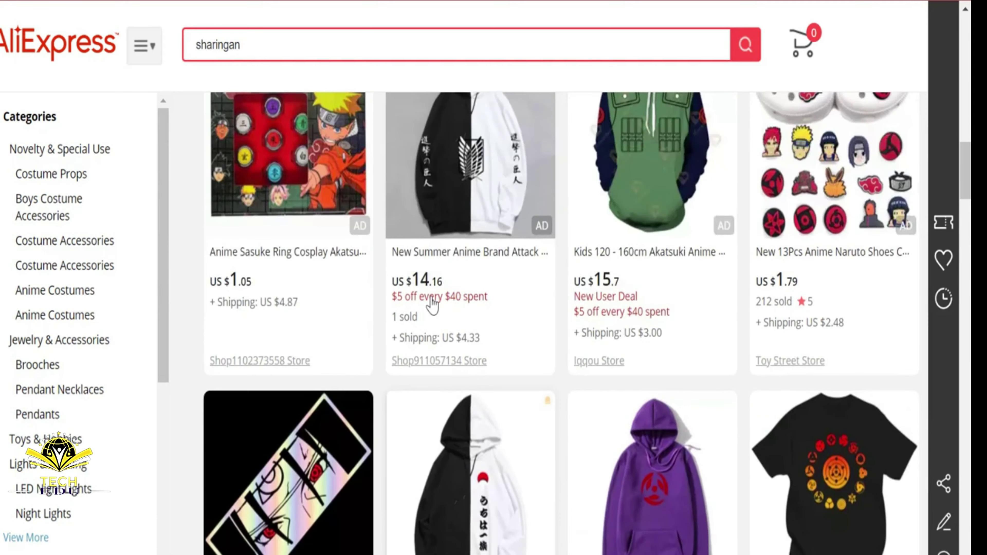
scroll(432, 305, up, 10)
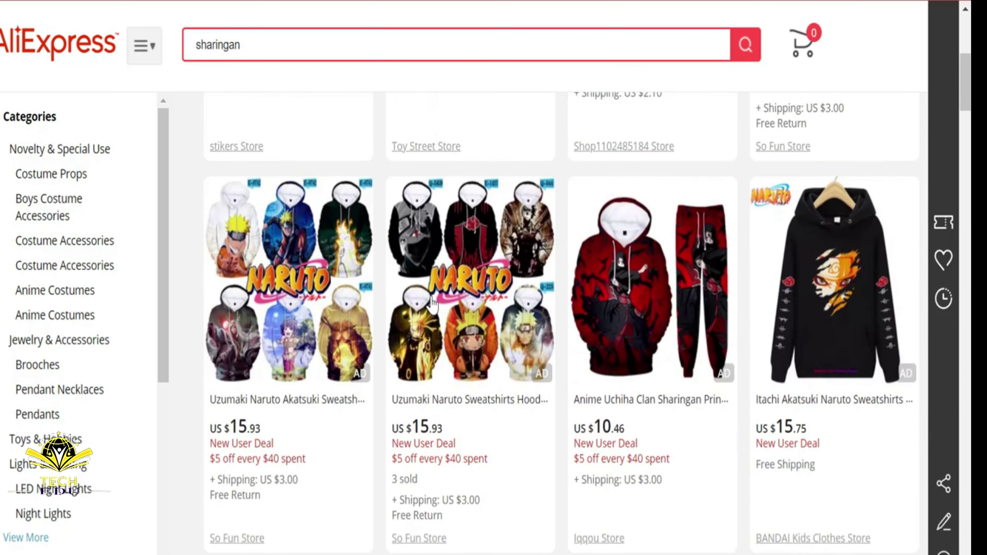
right_click(441, 378)
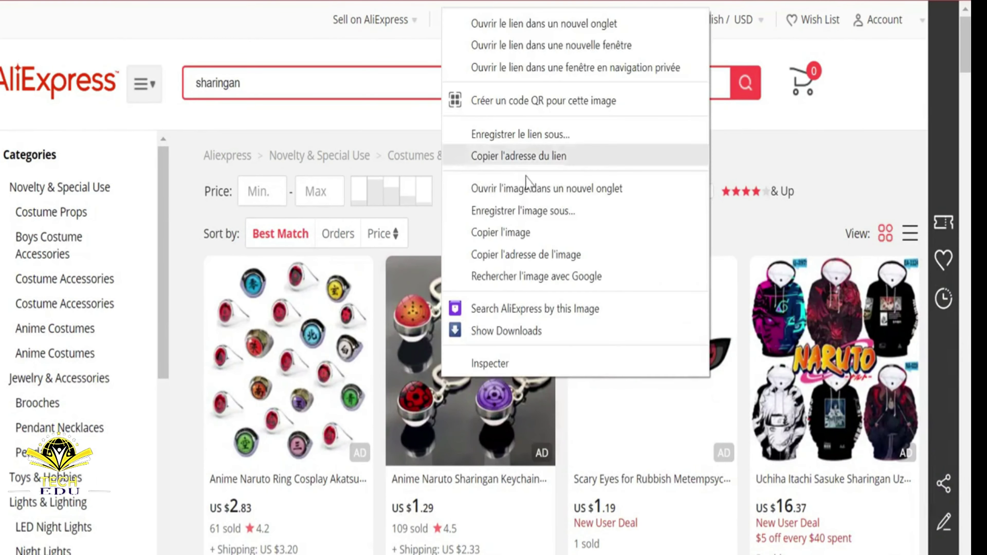
click(518, 20)
right_click(285, 329)
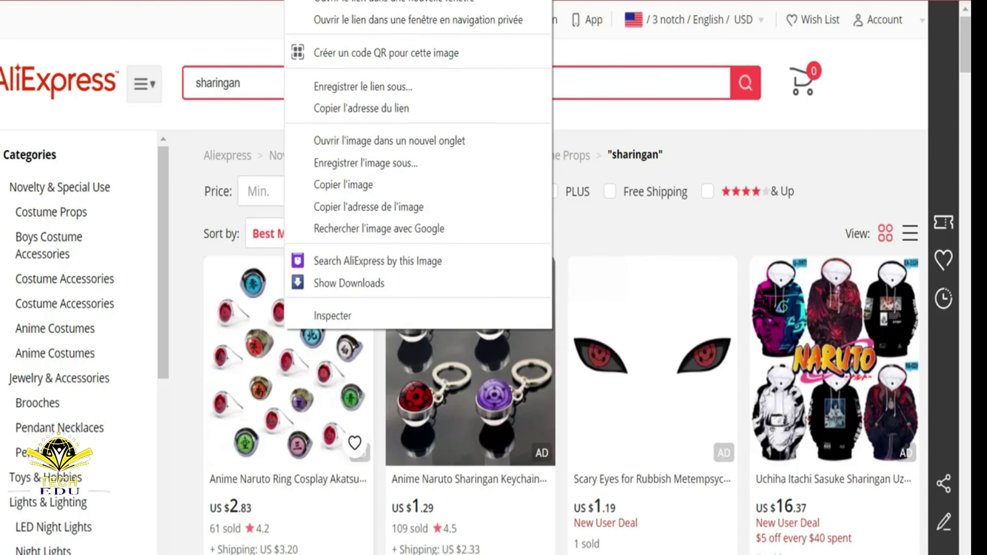
click(380, 3)
right_click(608, 287)
click(661, 3)
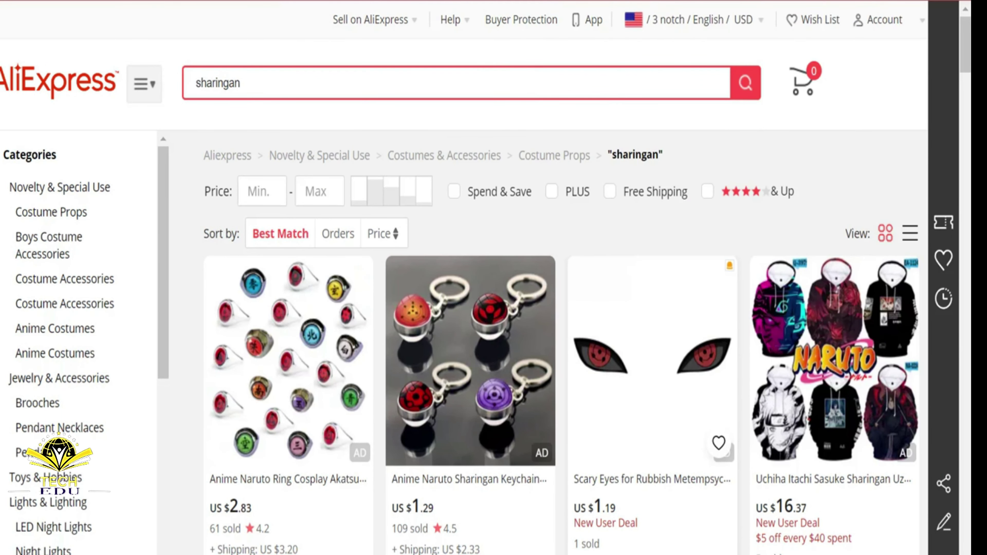
- Go to the Scary Eyes Sharingan car sticker listing and review its page down to the description
key(ctrl+Tab)
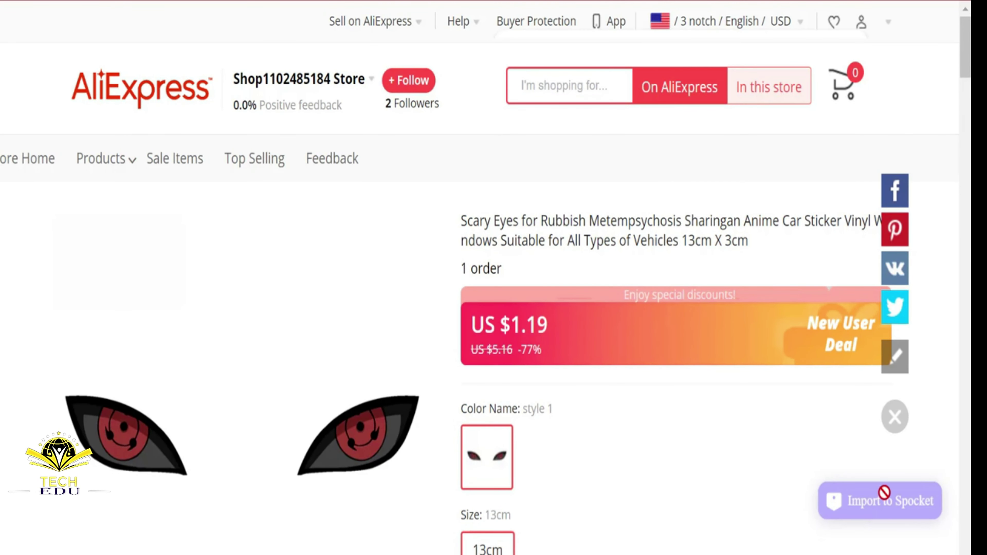
scroll(883, 494, down, 10)
scroll(485, 277, down, 10)
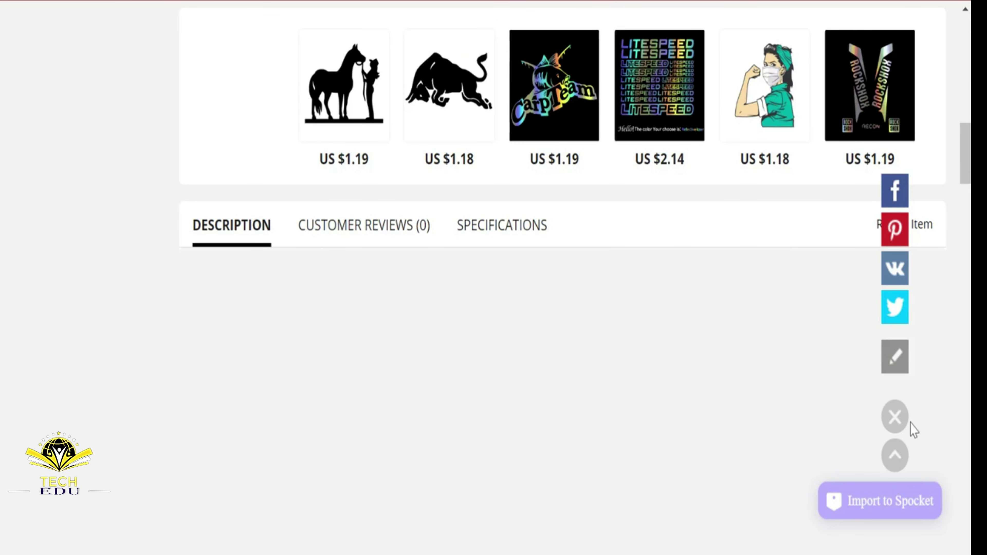
scroll(742, 371, up, 10)
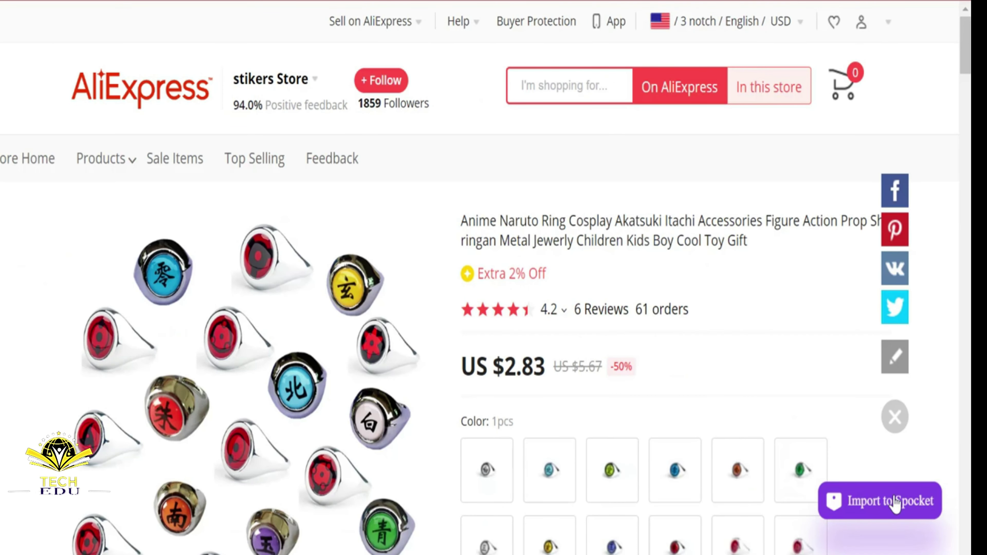
- Review the Anime Naruto Ring Cosplay listing, including its shipping details, store products and description section
scroll(892, 501, down, 8)
scroll(625, 445, down, 15)
scroll(623, 445, up, 8)
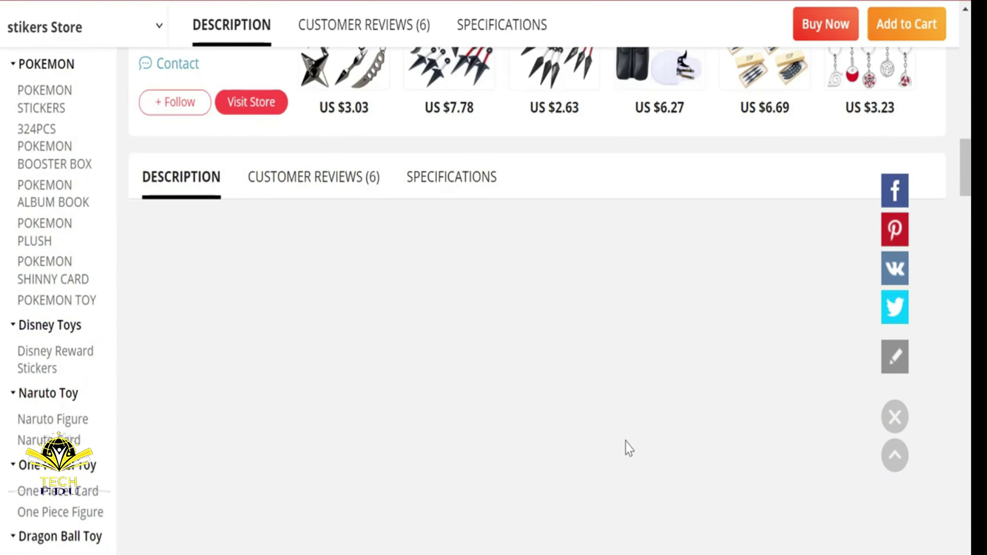
scroll(625, 445, up, 7)
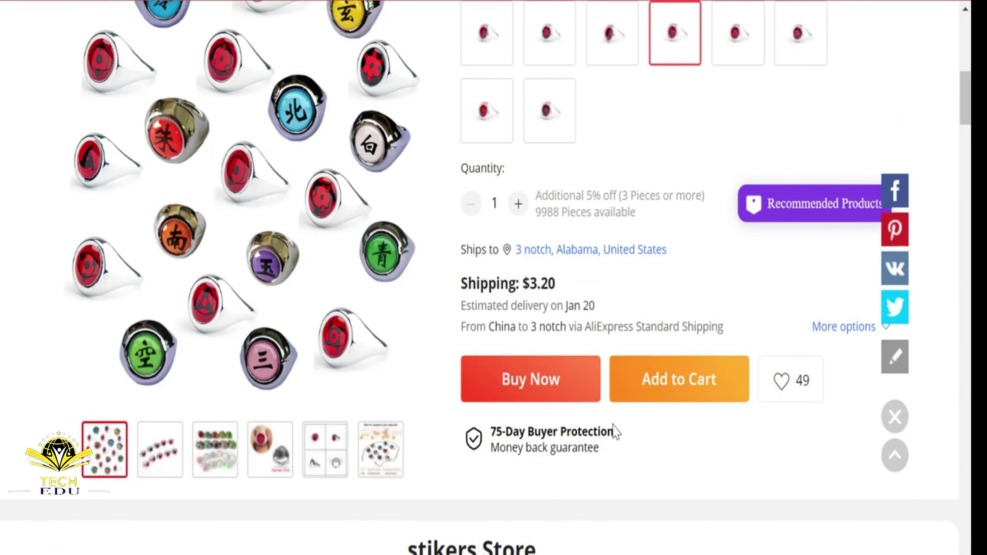
scroll(615, 432, down, 7)
scroll(685, 383, up, 13)
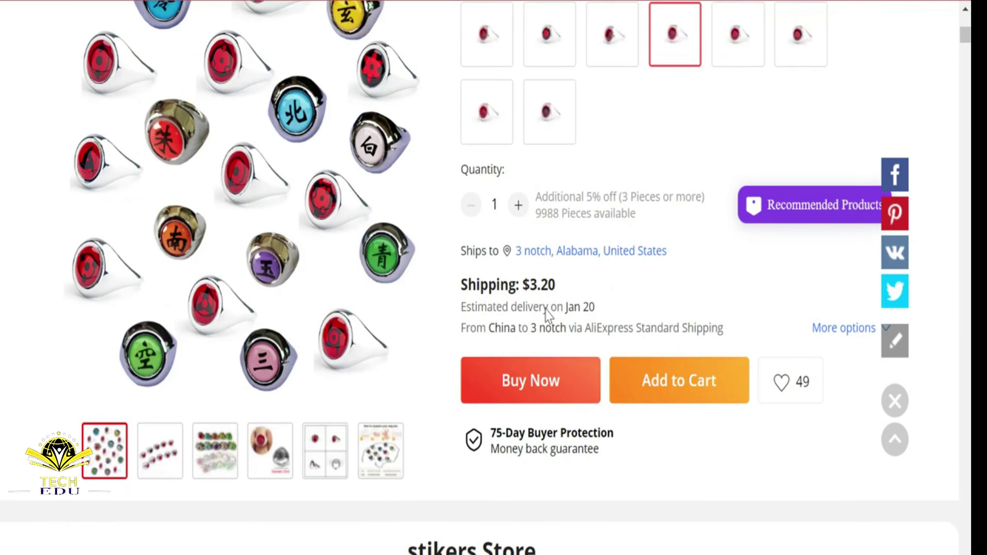
- Review the Sharingan keychain listing and open the Naruto rings from Toy Street Store's featured products in a new tab
scroll(485, 277, down, 15)
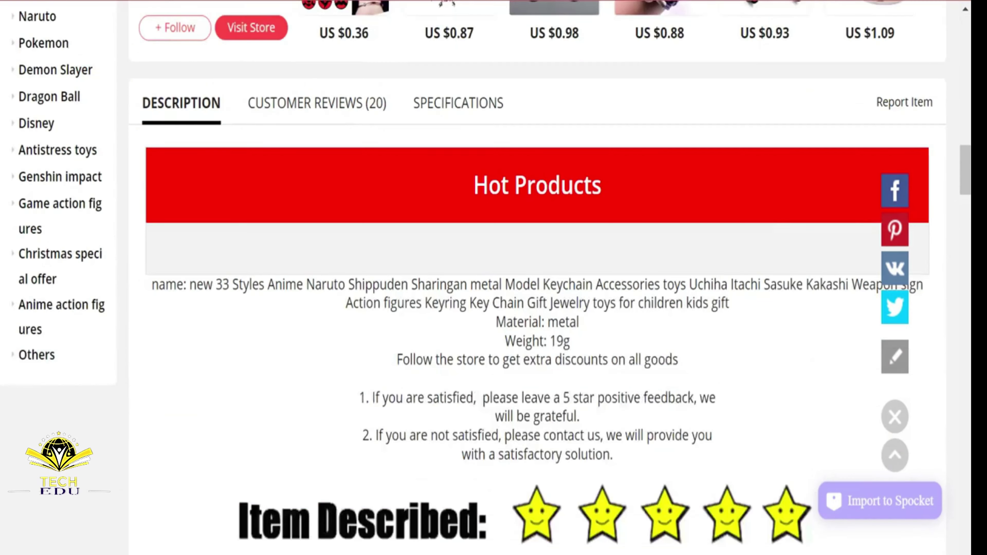
scroll(949, 387, up, 8)
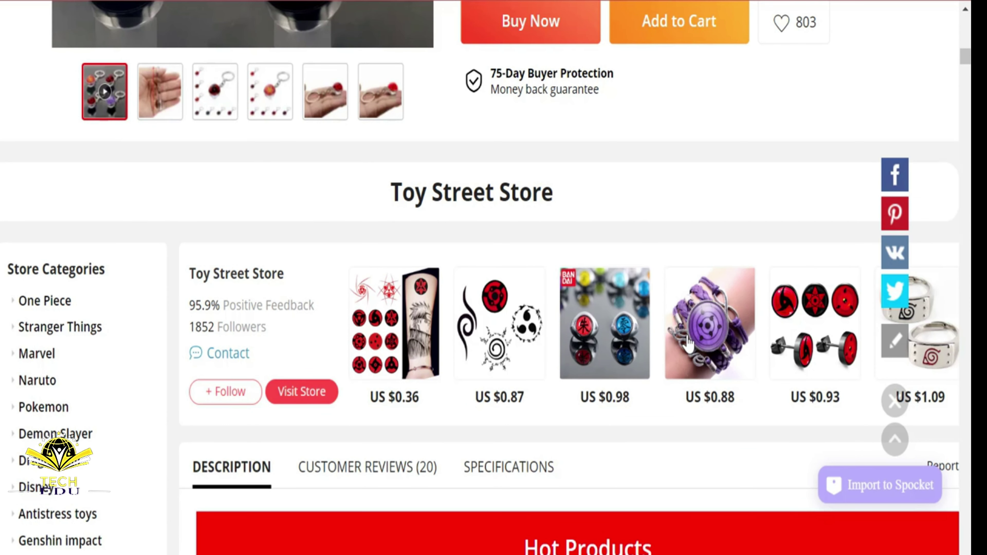
right_click(688, 342)
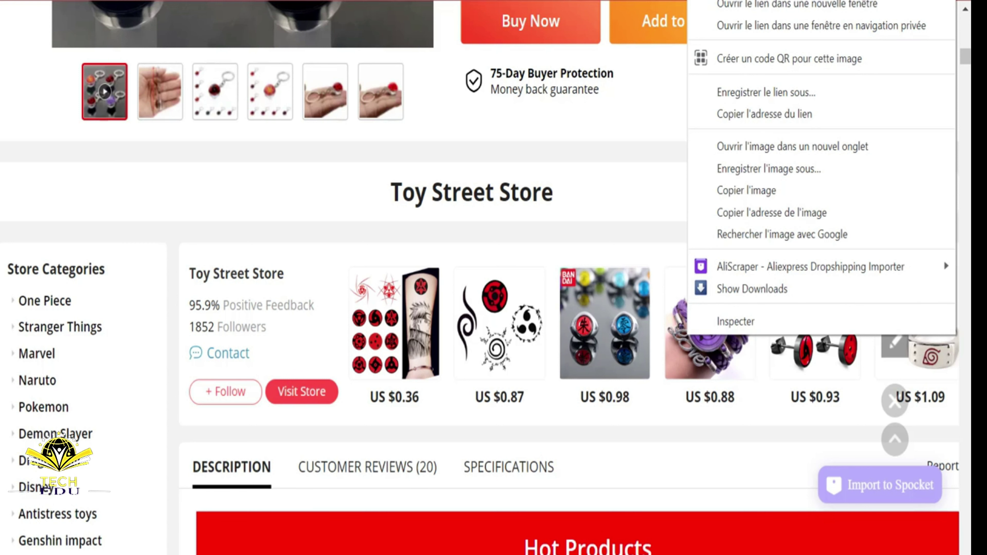
click(673, 373)
right_click(627, 332)
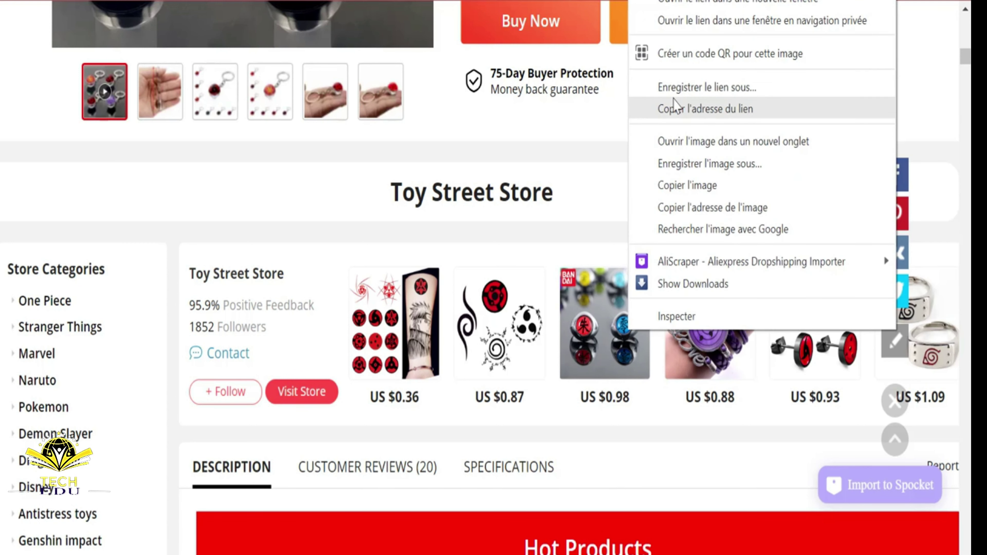
click(678, 1)
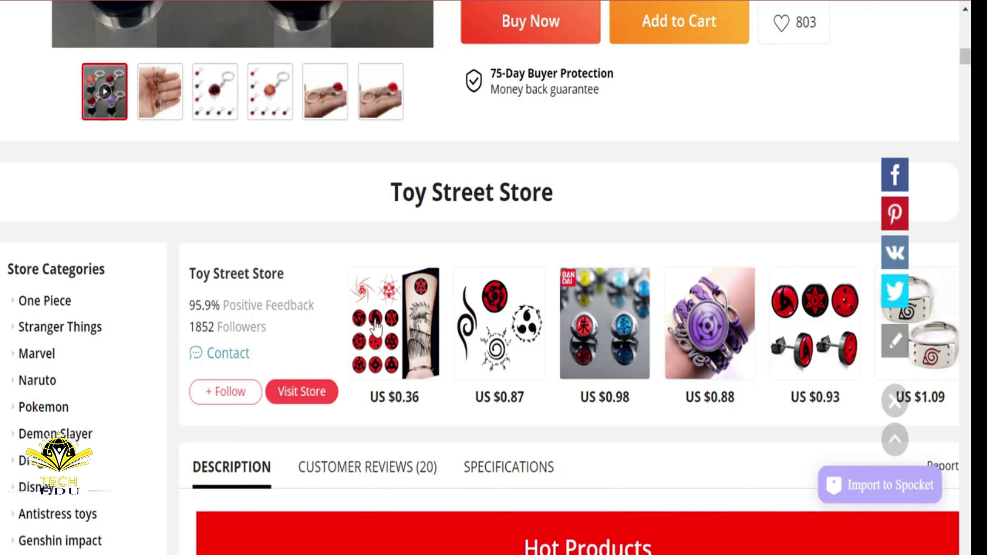
- Open Toy Street Store's Naruto Sharingan Tattoo Stickers listing, check its options and import it to Spocket
click(517, 405)
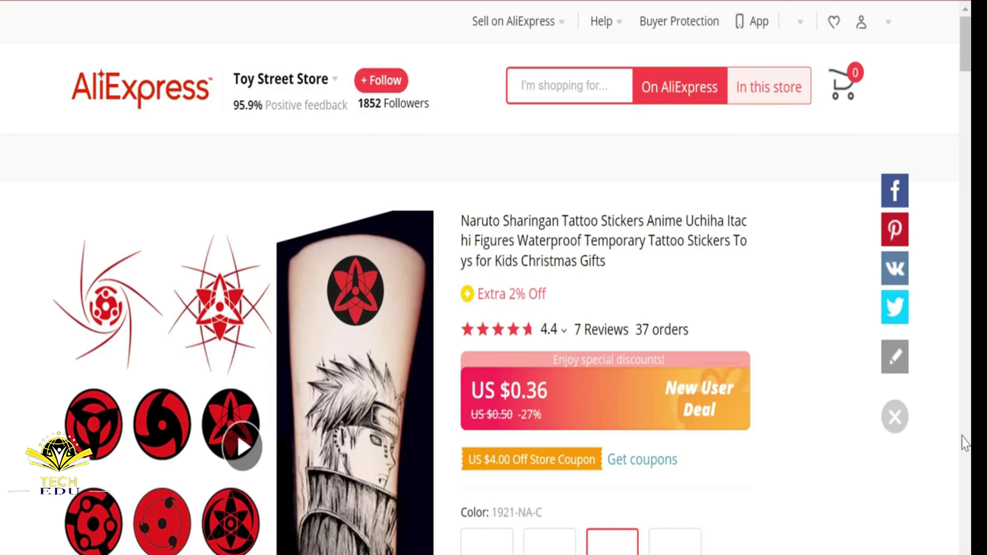
scroll(493, 278, down, 10)
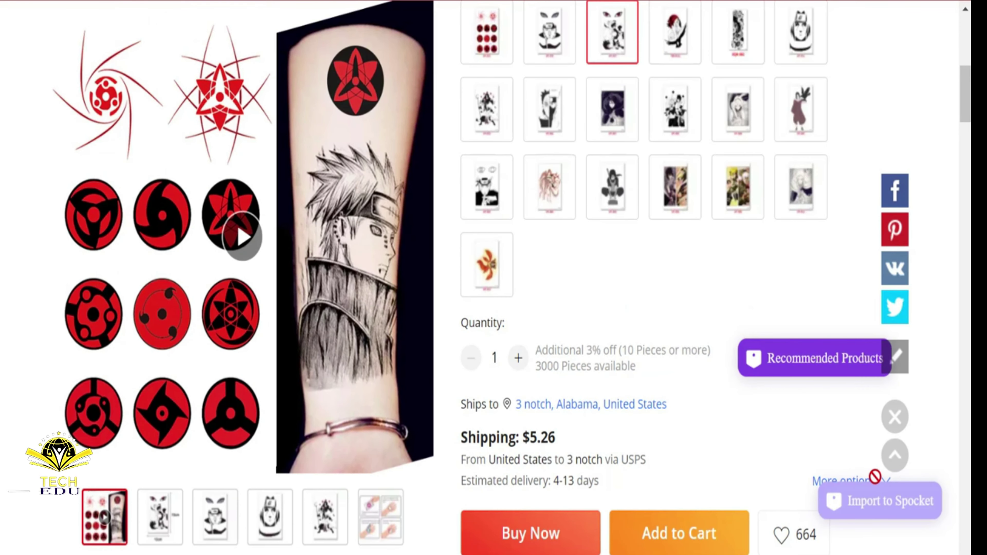
click(874, 486)
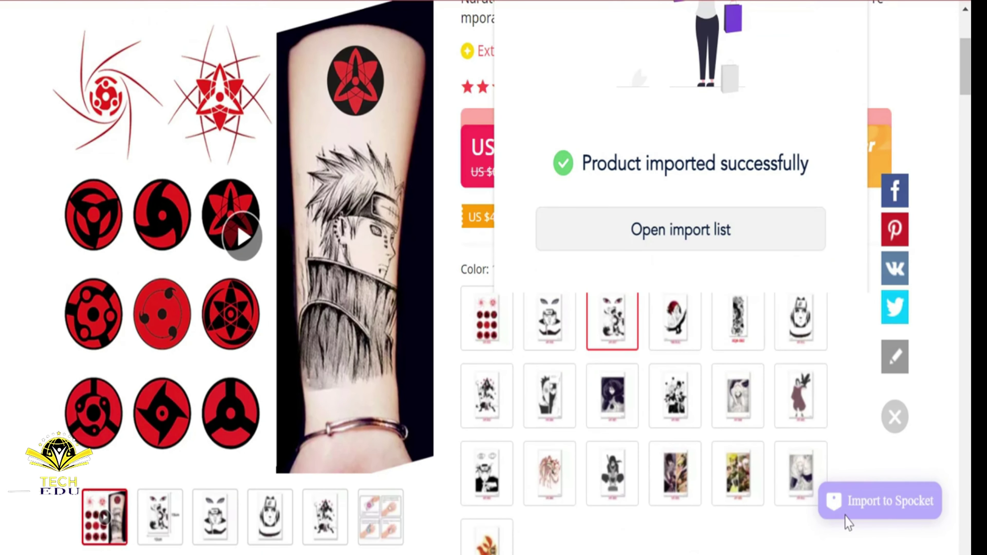